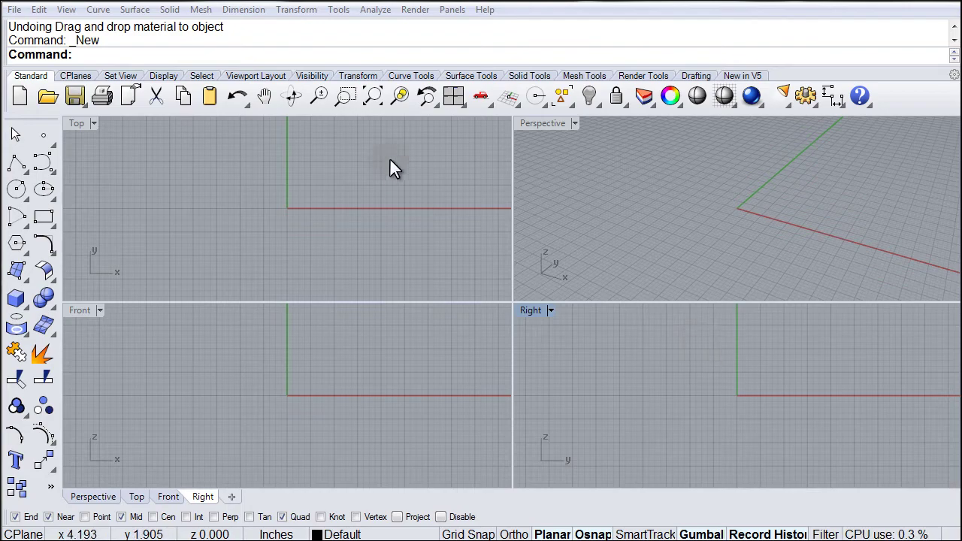
# Open the Libraries panel from Render > Panels, showing the Wood folder's materials such as Bamboo, Cherry and Oak.
pyautogui.click(417, 11)
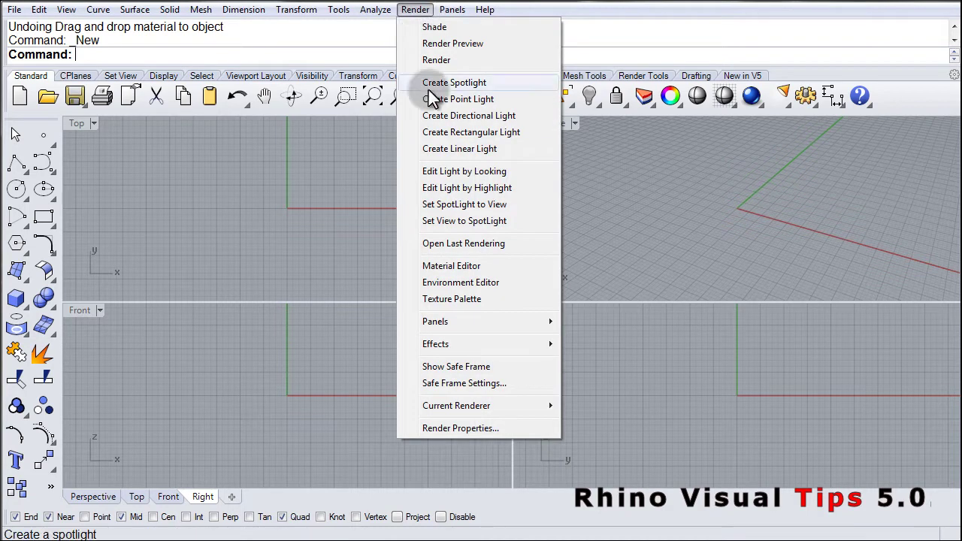
pyautogui.moveTo(538, 322)
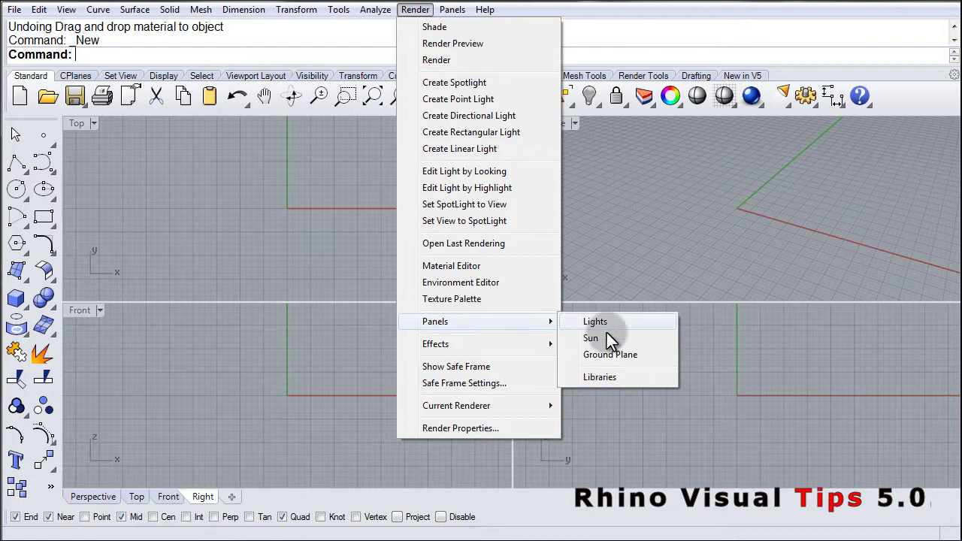
pyautogui.click(606, 377)
# Center the Libraries panel and browse up to Render Content's Metal, Plastic, Stone and Wood folders.
pyautogui.moveTo(682, 154); pyautogui.dragTo(445, 154)
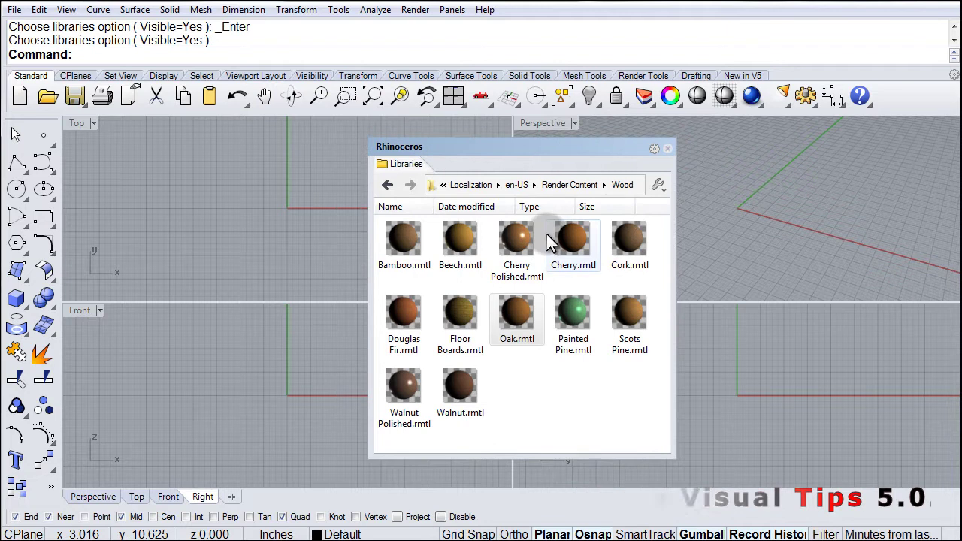
pyautogui.click(562, 185)
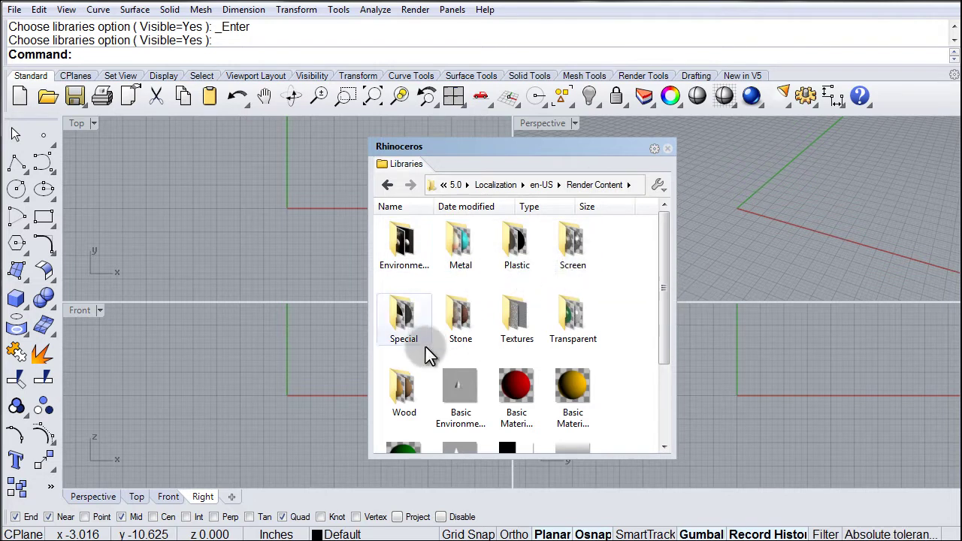
pyautogui.moveTo(664, 287); pyautogui.dragTo(634, 354)
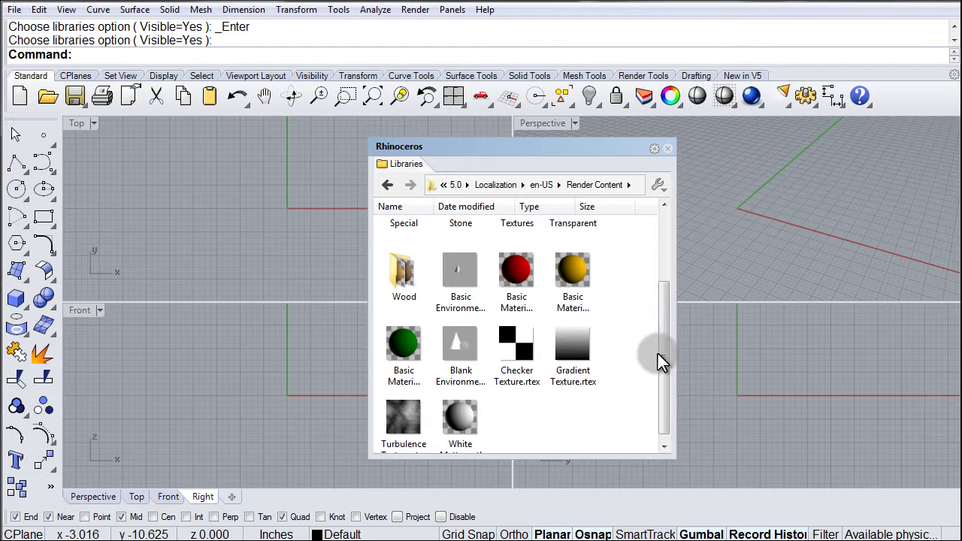
pyautogui.moveTo(658, 353); pyautogui.dragTo(629, 285)
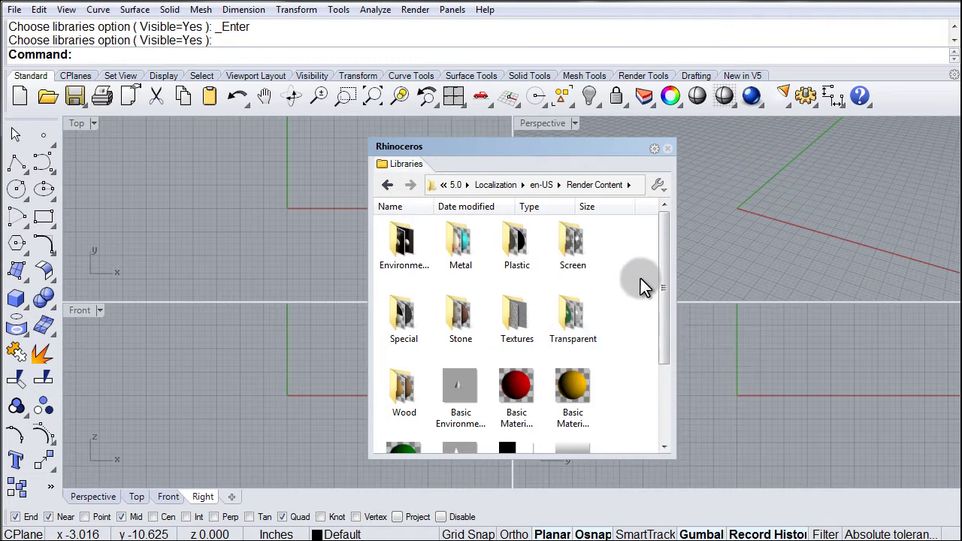
pyautogui.moveTo(663, 267); pyautogui.dragTo(627, 247)
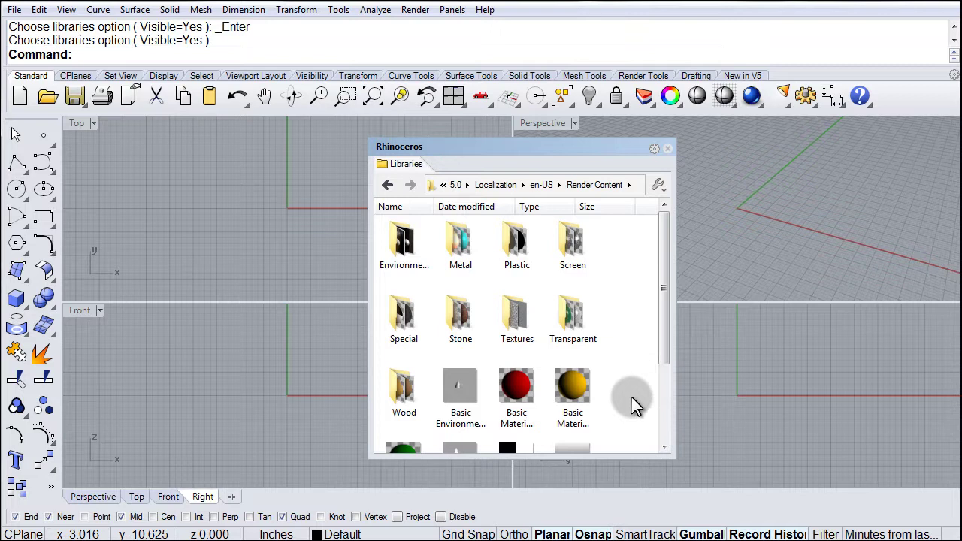
pyautogui.moveTo(667, 271)
pyautogui.mouseDown()
pyautogui.moveTo(661, 369)
pyautogui.moveTo(665, 277)
pyautogui.mouseUp()
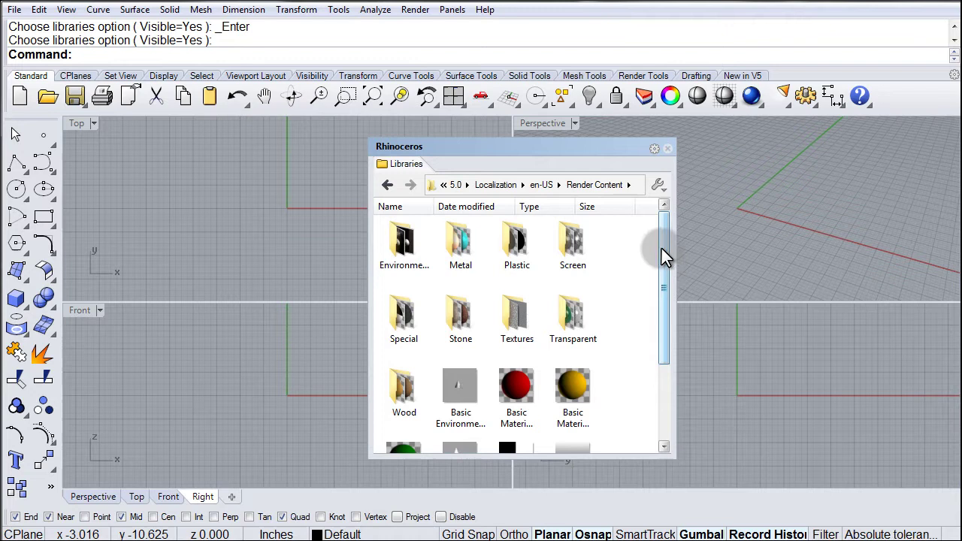
pyautogui.click(621, 227)
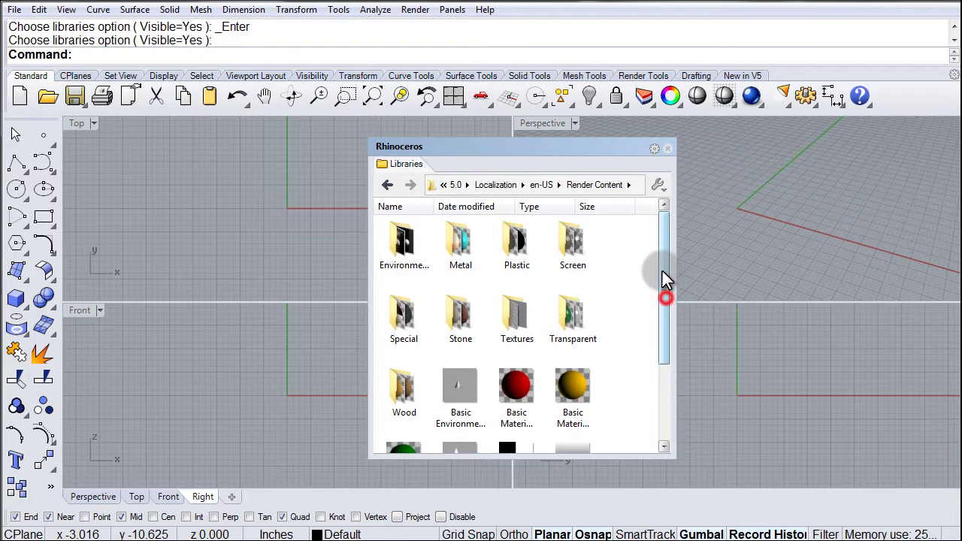
pyautogui.moveTo(663, 262)
pyautogui.mouseDown()
pyautogui.moveTo(664, 345)
pyautogui.moveTo(666, 255)
pyautogui.mouseUp()
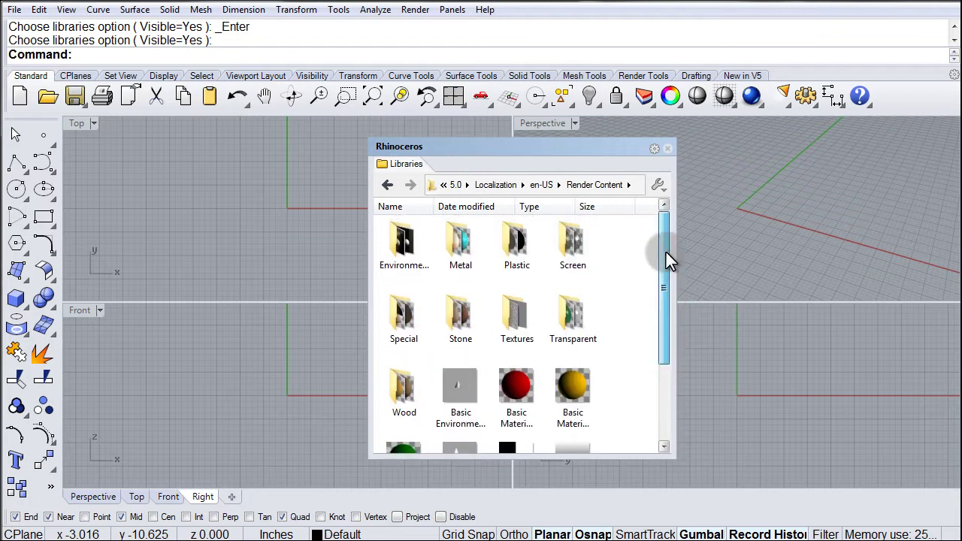
# Open the library Settings from the Libraries wrench menu and shift the Options dialog right.
pyautogui.click(664, 192)
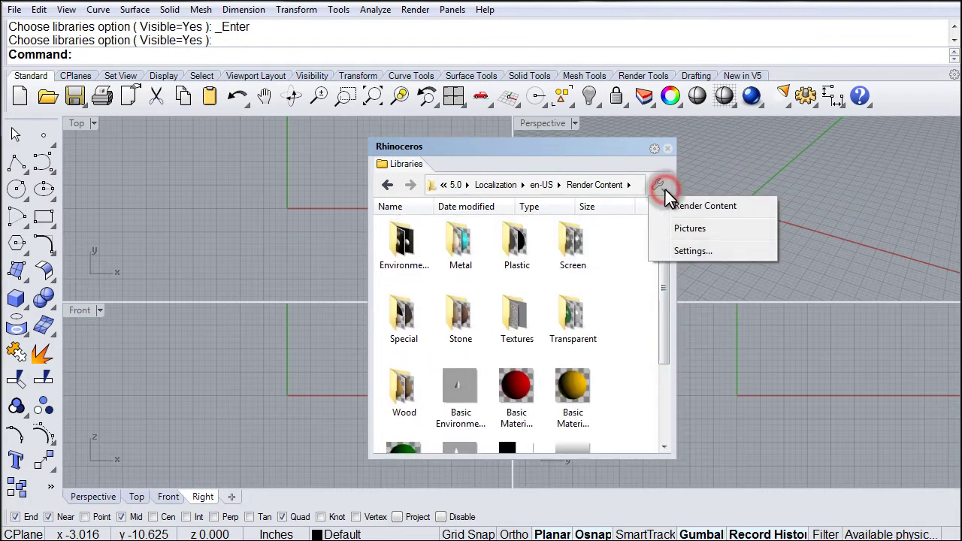
pyautogui.click(690, 251)
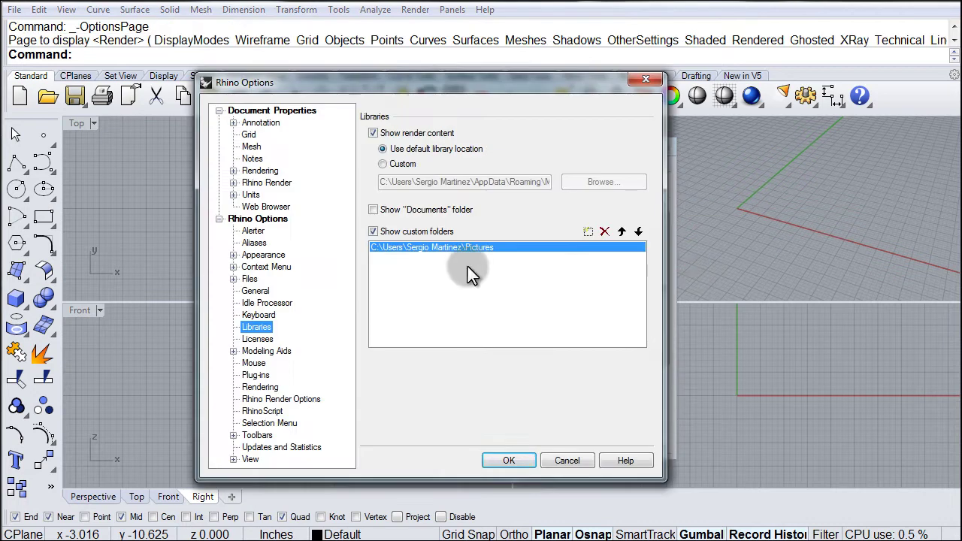
pyautogui.moveTo(425, 87); pyautogui.dragTo(518, 89)
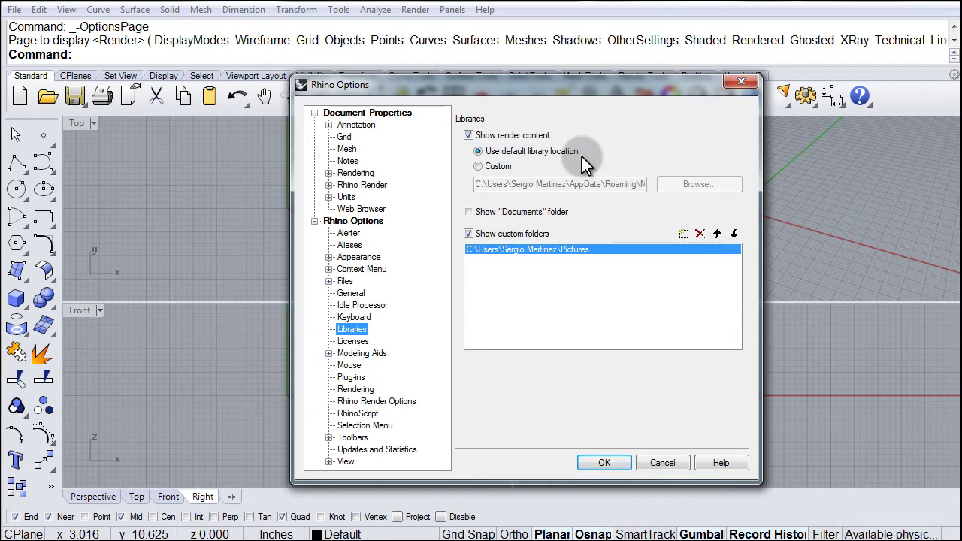
# Try a Custom library path, then revert to Use default library location.
pyautogui.click(478, 168)
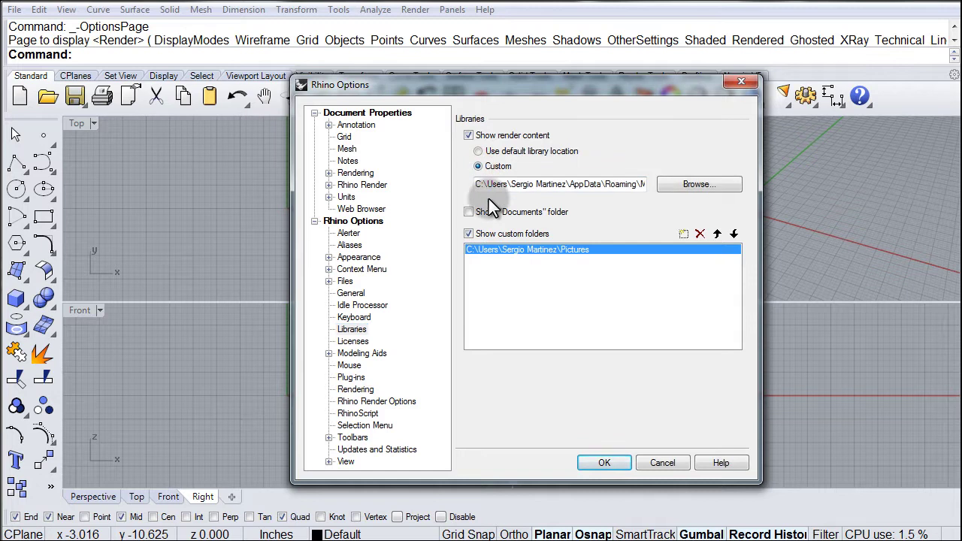
pyautogui.click(485, 186)
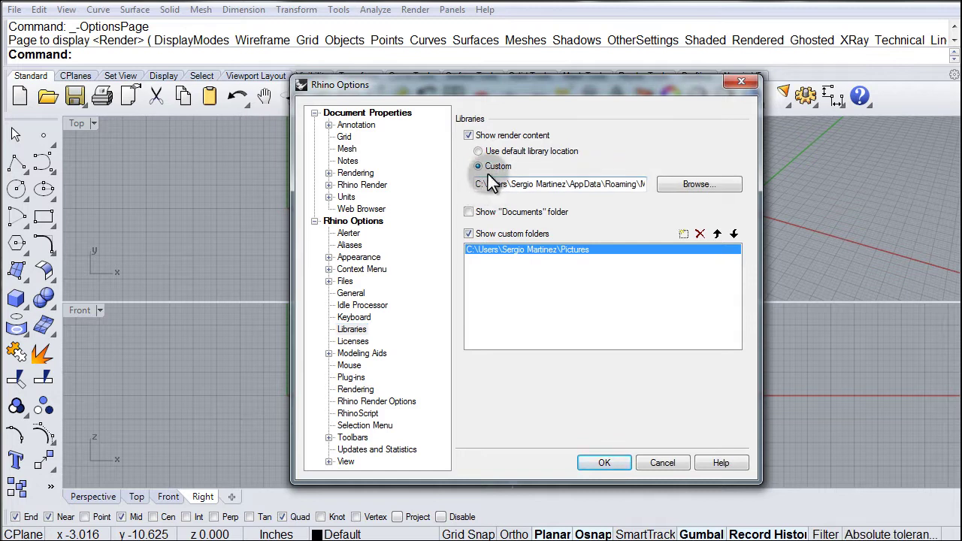
pyautogui.moveTo(476, 186); pyautogui.dragTo(691, 185)
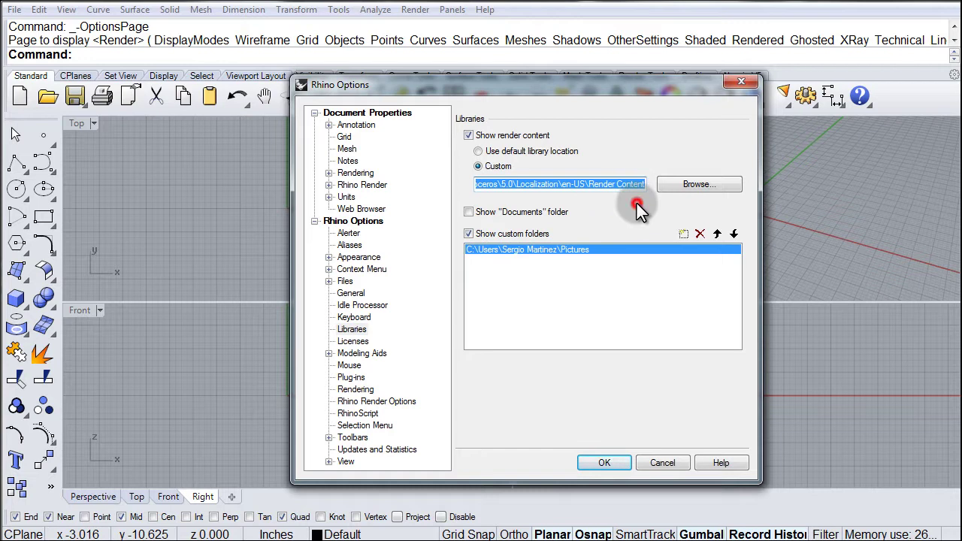
pyautogui.click(596, 183)
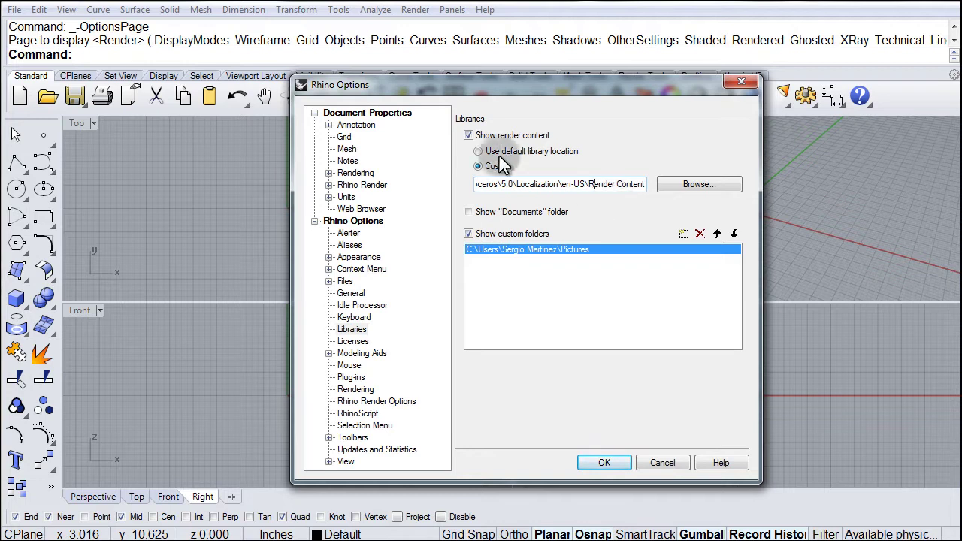
pyautogui.click(477, 151)
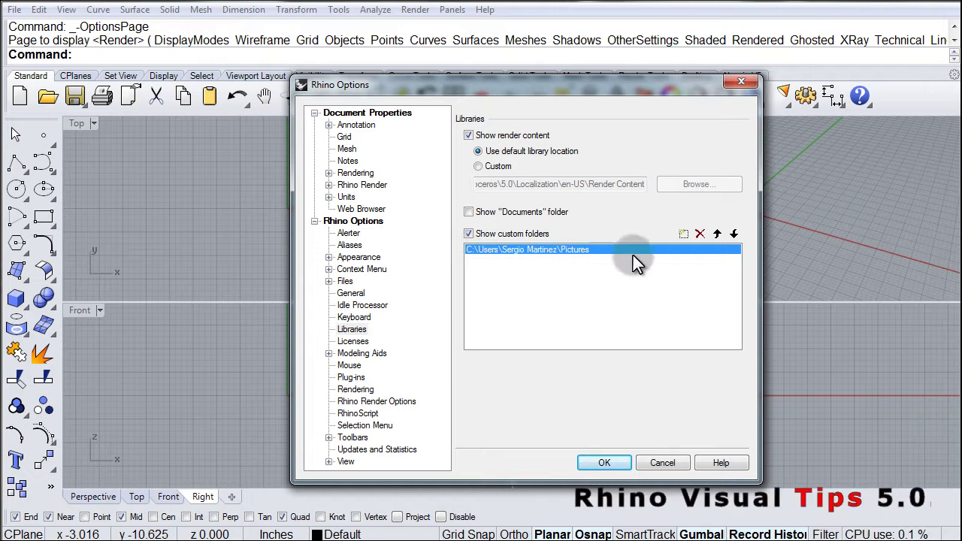
# Remove the Pictures custom folder, add a blank folder entry, and browse for its location.
pyautogui.click(700, 233)
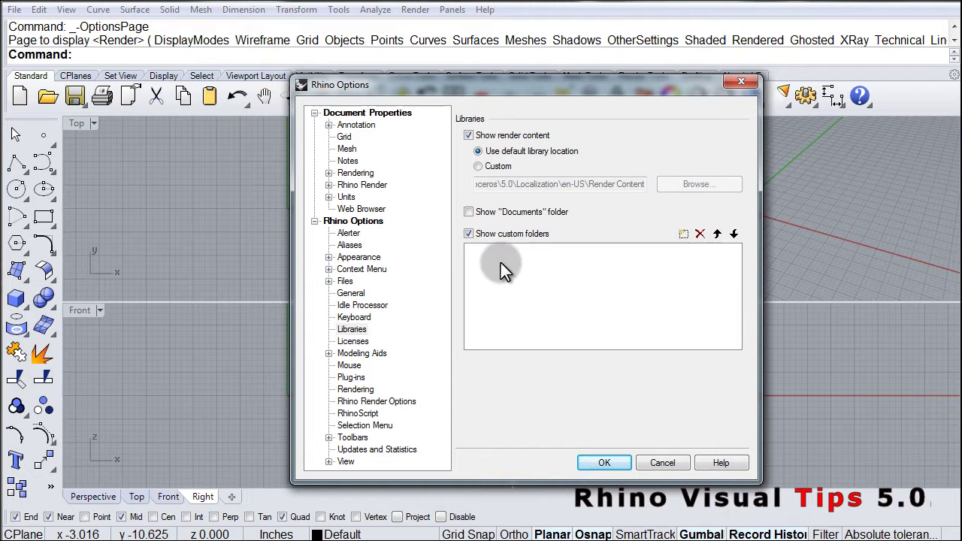
pyautogui.click(685, 236)
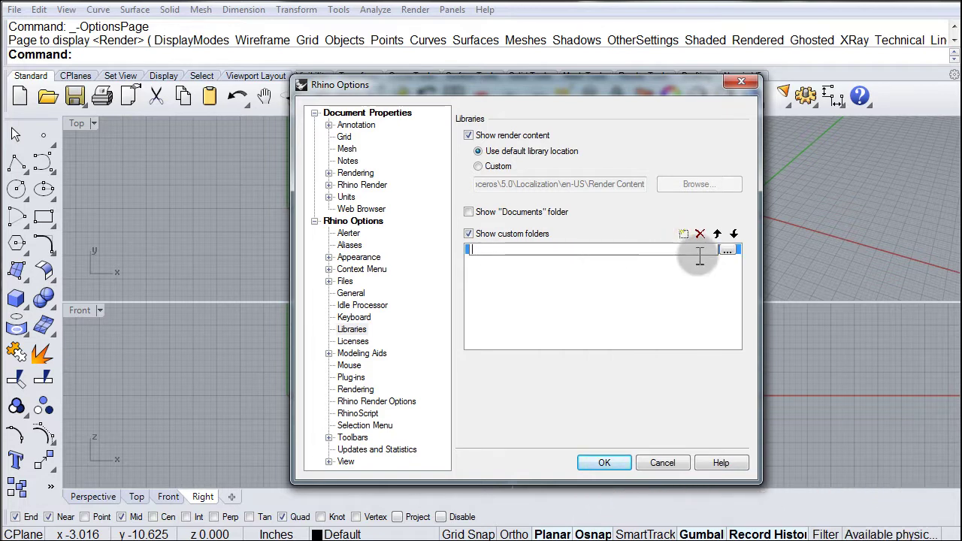
pyautogui.click(727, 250)
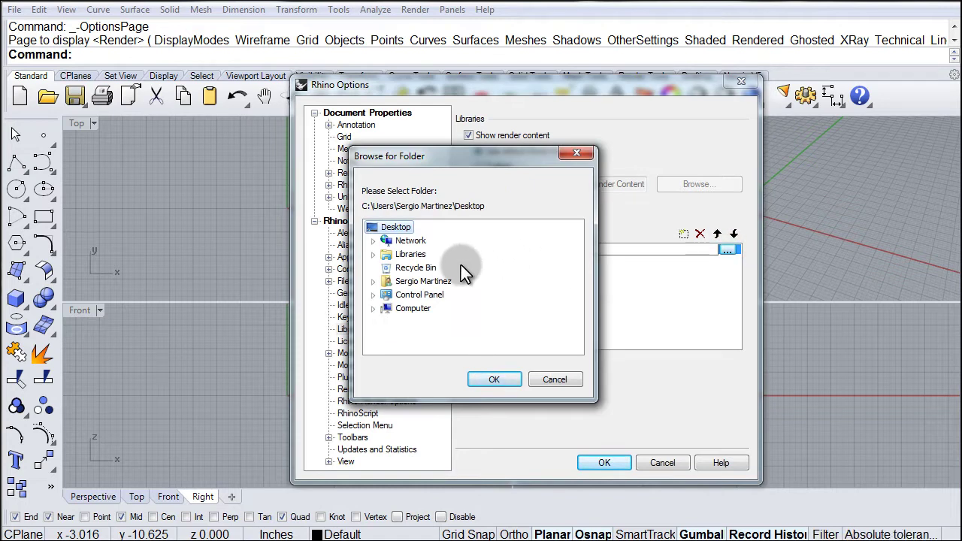
# Browse to C:\Users\Public\AAA\Visual Tips 5 in the Browse for Folder dialog.
pyautogui.click(374, 281)
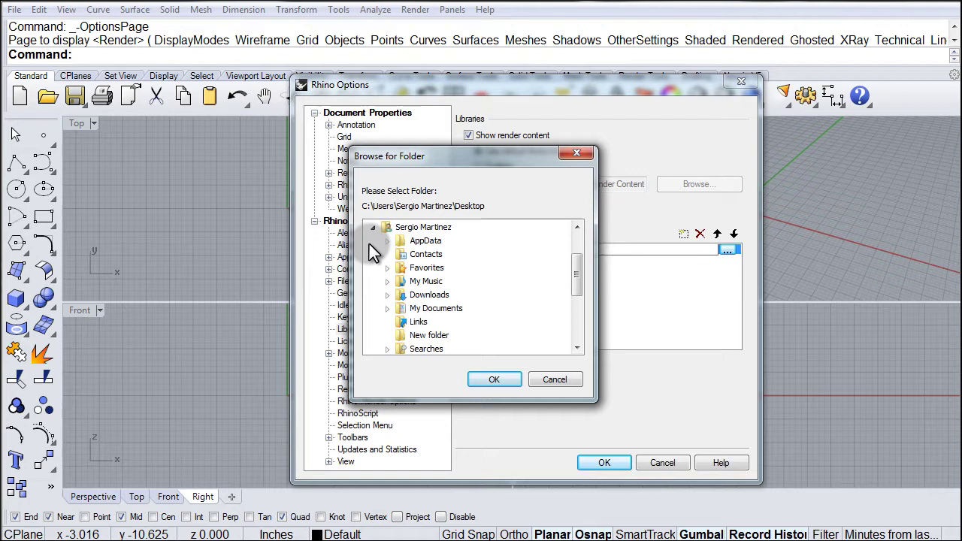
pyautogui.click(374, 226)
pyautogui.click(373, 309)
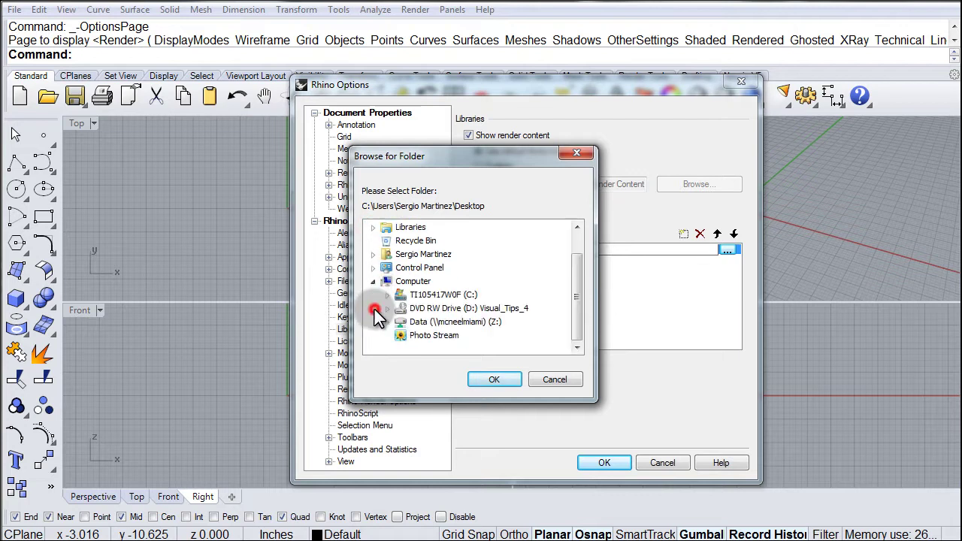
pyautogui.click(387, 295)
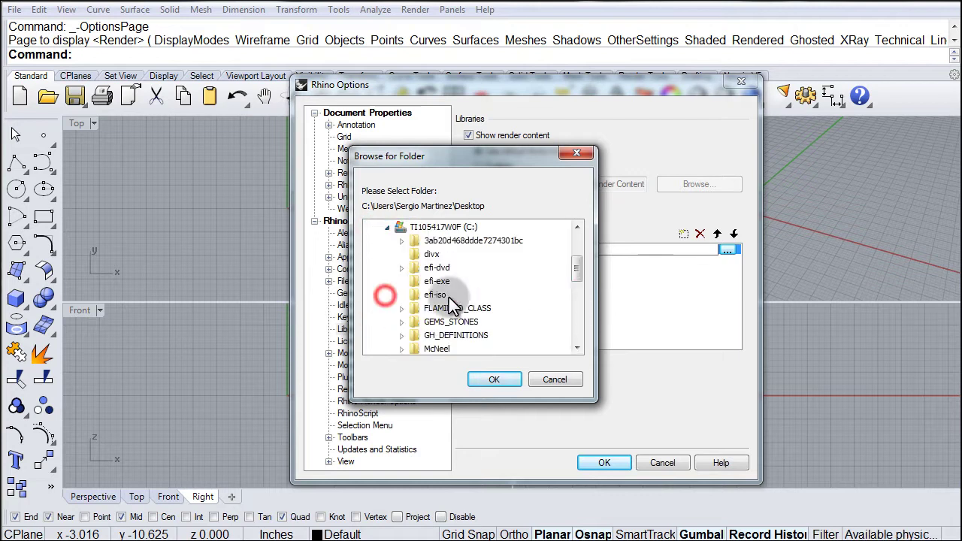
pyautogui.moveTo(578, 269); pyautogui.dragTo(574, 318)
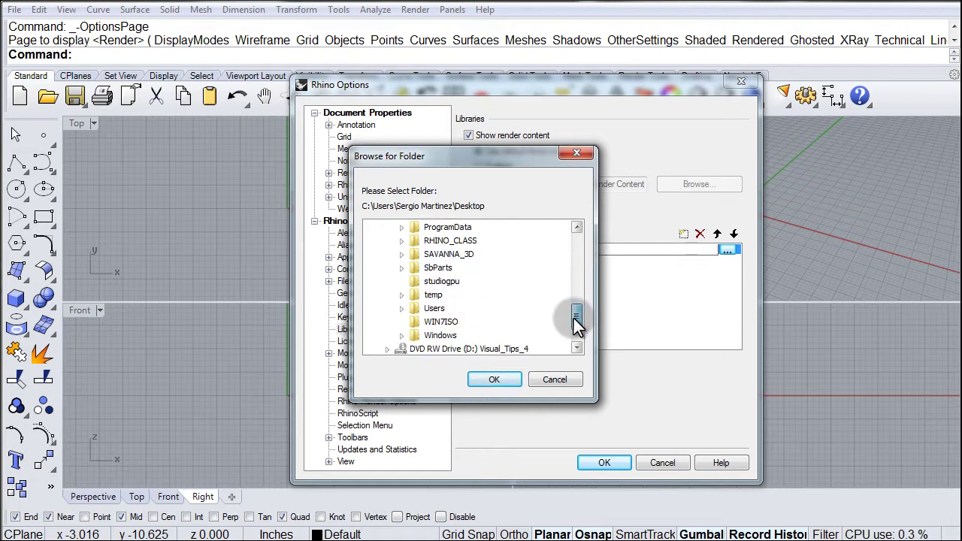
pyautogui.click(402, 309)
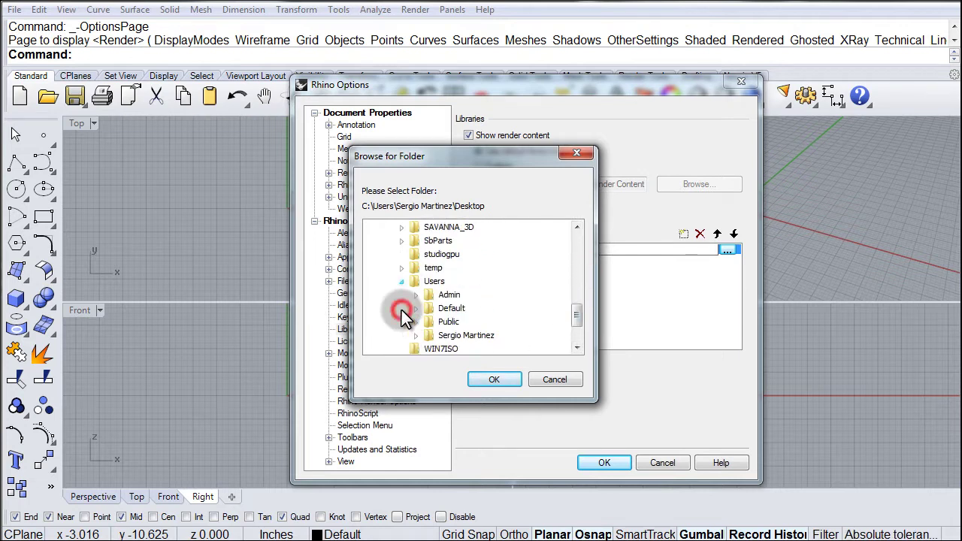
pyautogui.click(415, 321)
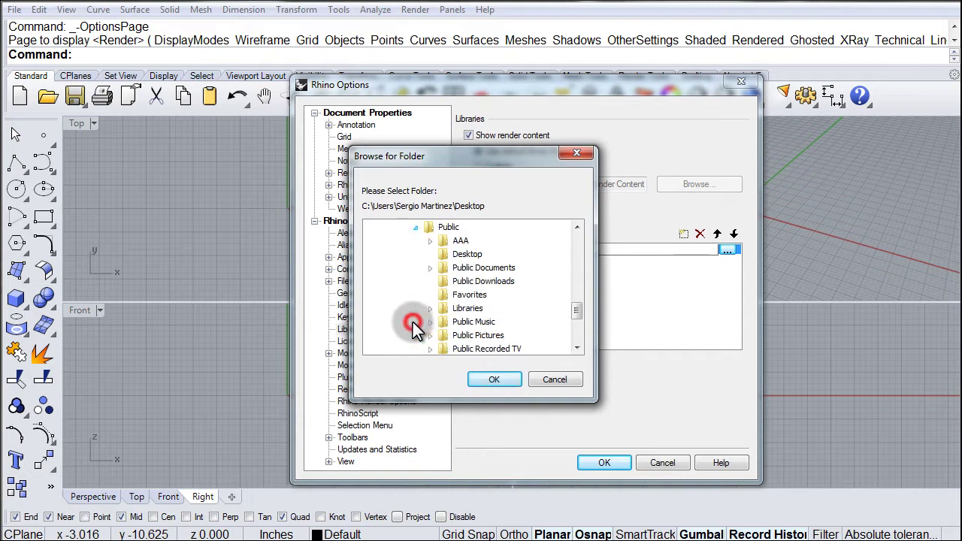
pyautogui.click(429, 241)
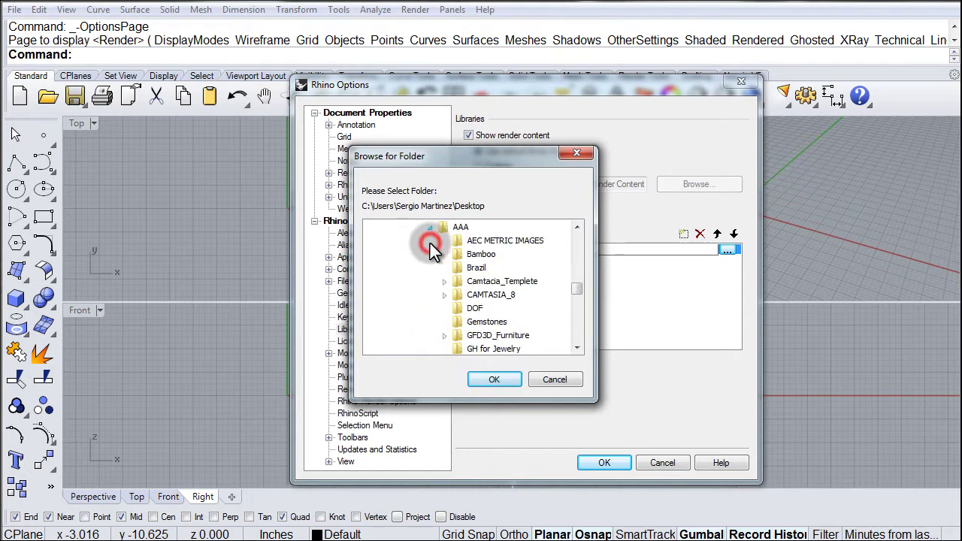
pyautogui.moveTo(577, 288); pyautogui.dragTo(577, 312)
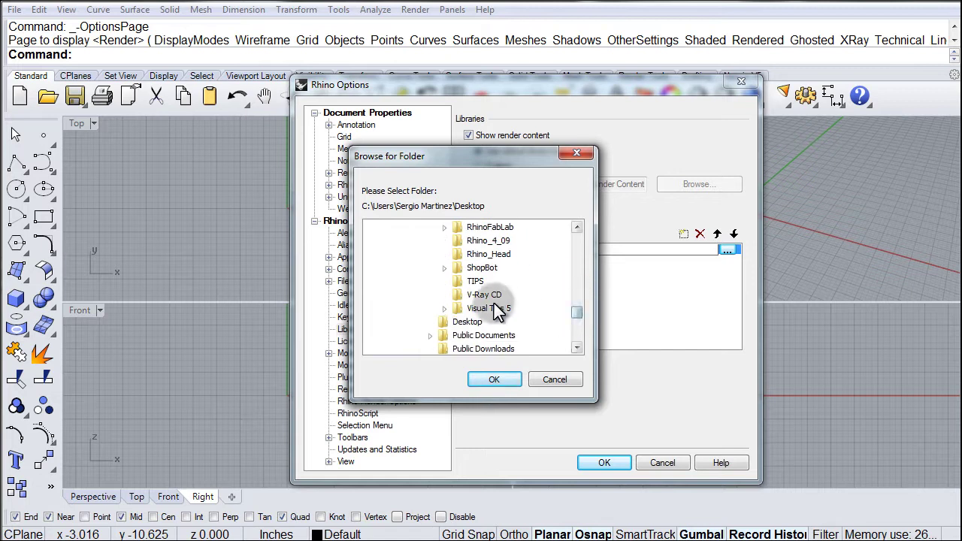
pyautogui.click(444, 308)
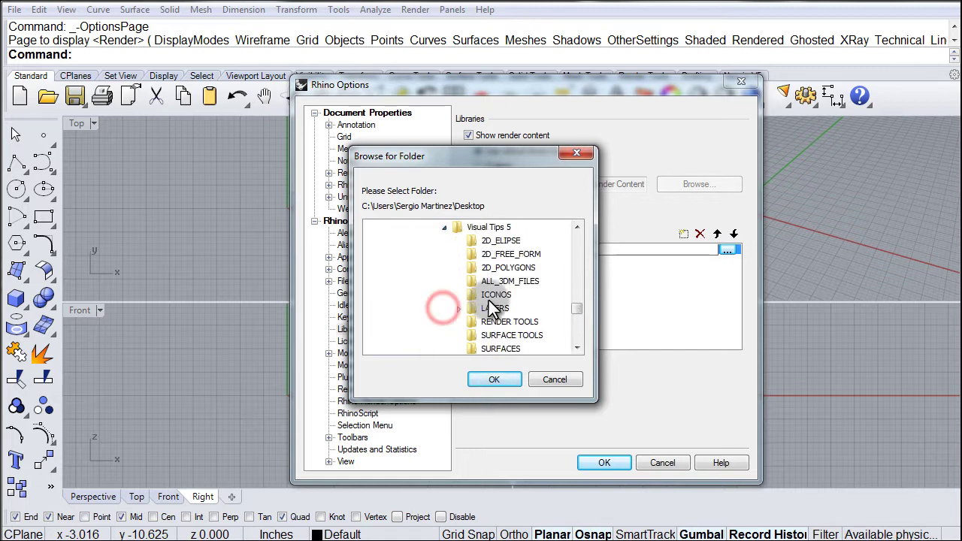
pyautogui.moveTo(576, 306); pyautogui.dragTo(578, 314)
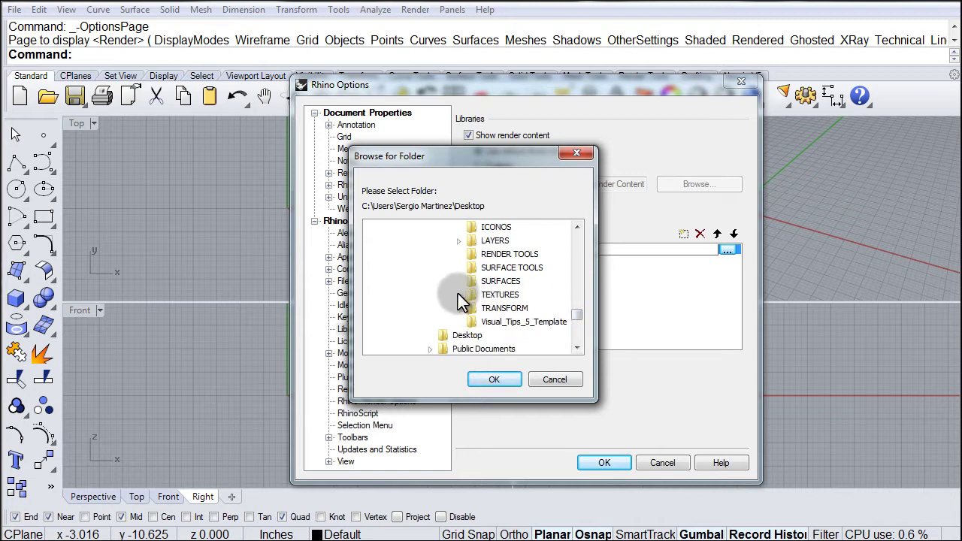
# Set TEXTURES as the custom library folder and apply the Options.
pyautogui.click(481, 295)
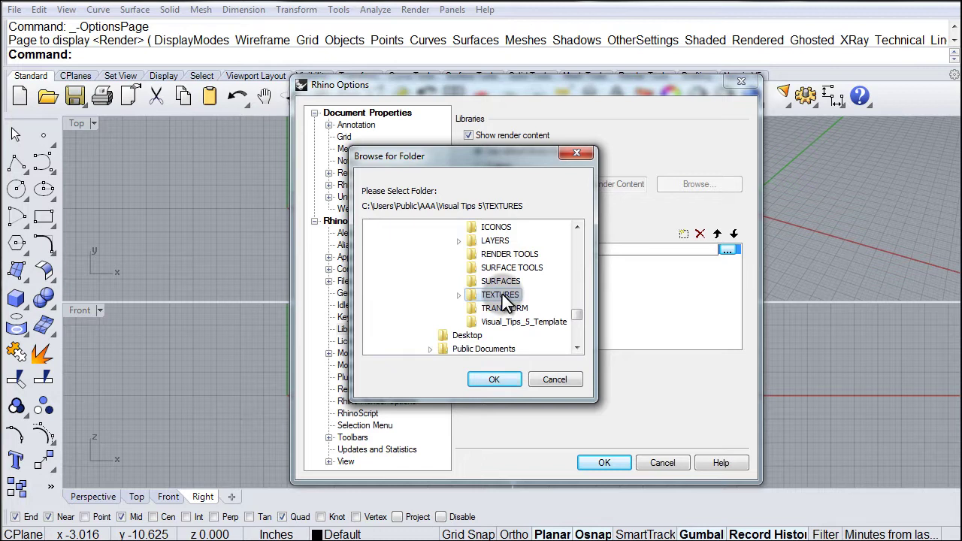
pyautogui.click(496, 382)
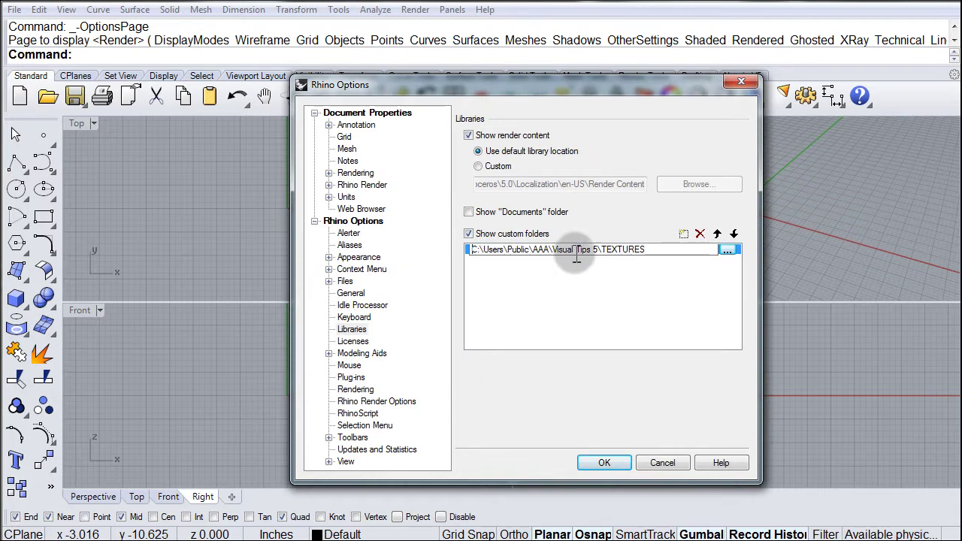
pyautogui.click(620, 461)
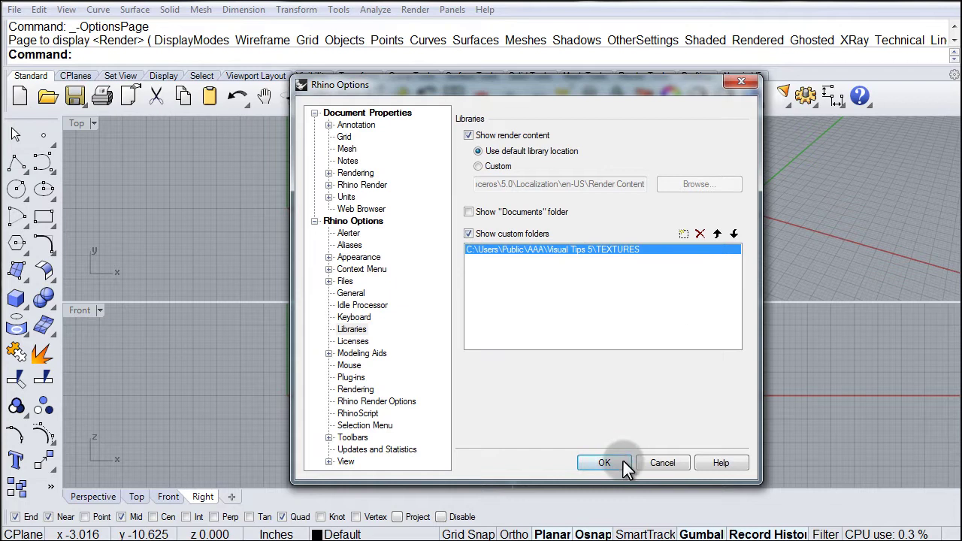
pyautogui.click(621, 463)
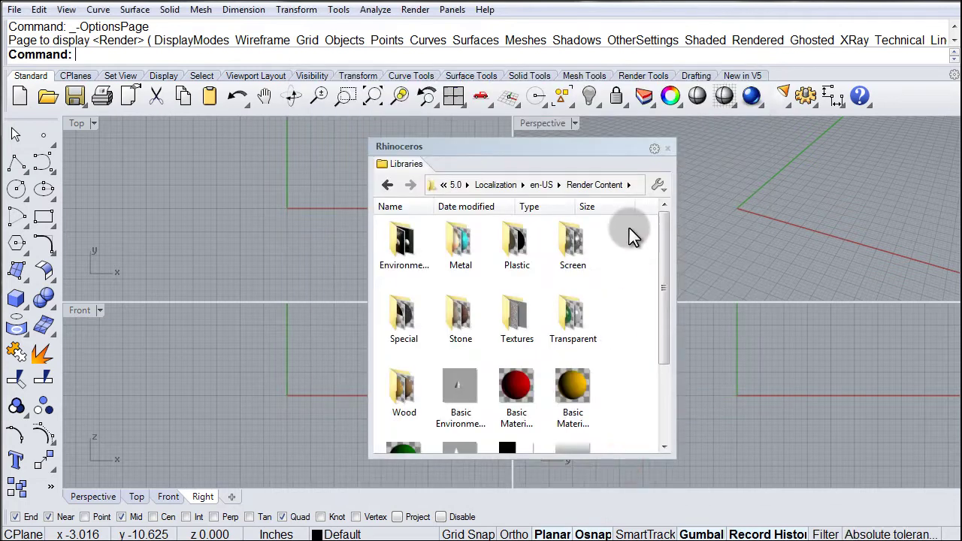
# Switch the library to TEXTURES and open its Leather folder.
pyautogui.click(659, 185)
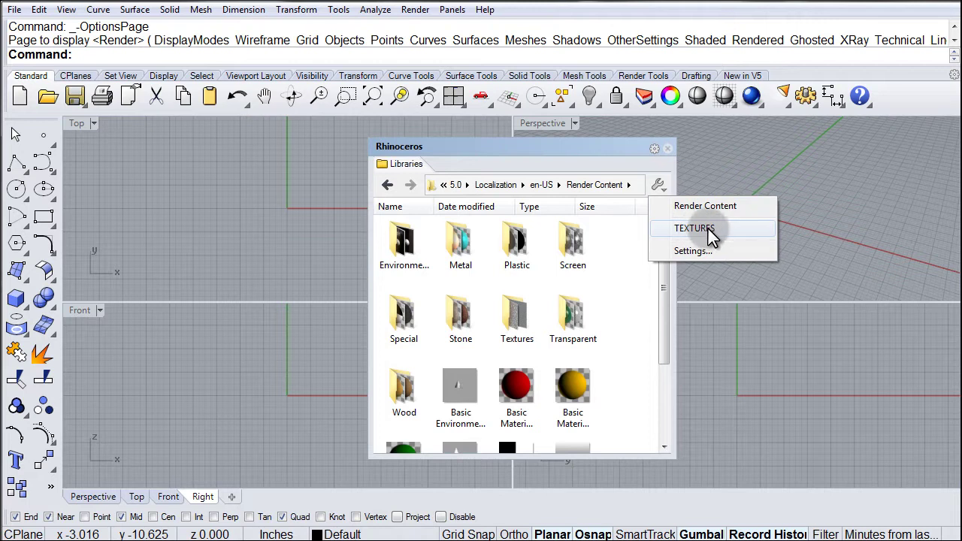
pyautogui.click(709, 234)
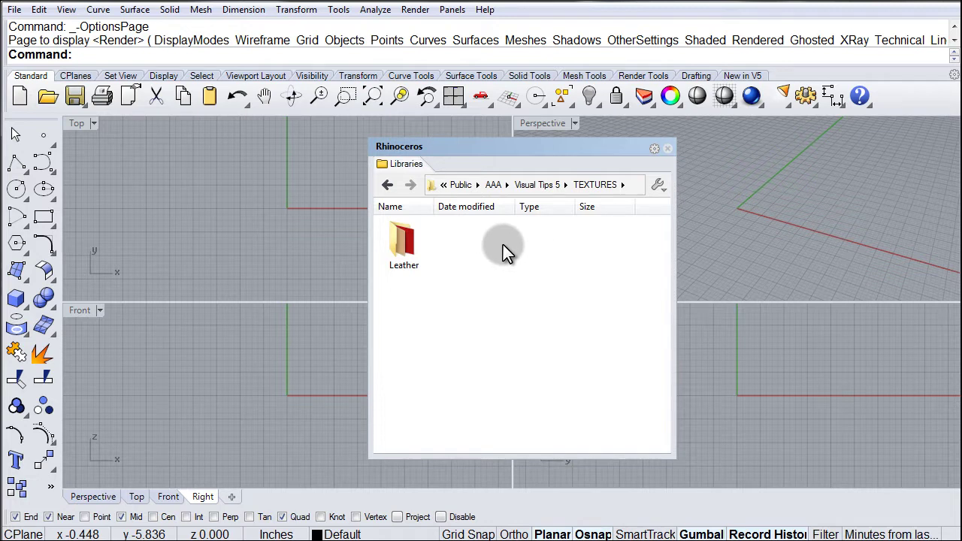
pyautogui.doubleClick(402, 246)
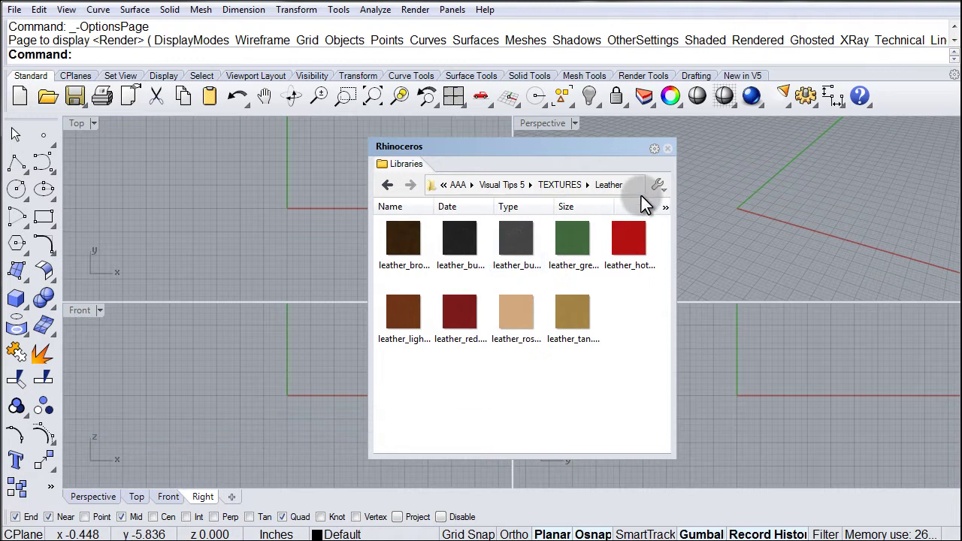
# Return the library to Render Content and move the panel to the right.
pyautogui.click(660, 185)
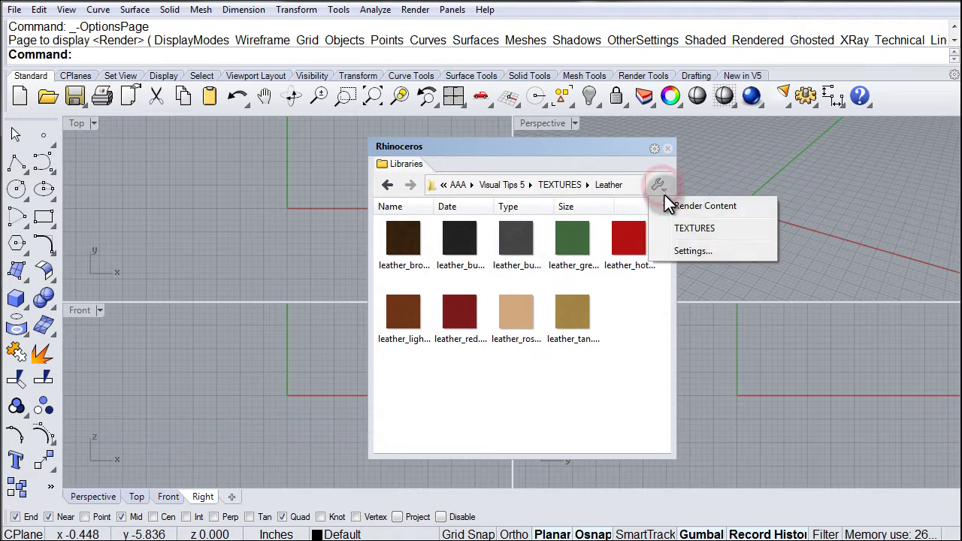
pyautogui.click(684, 207)
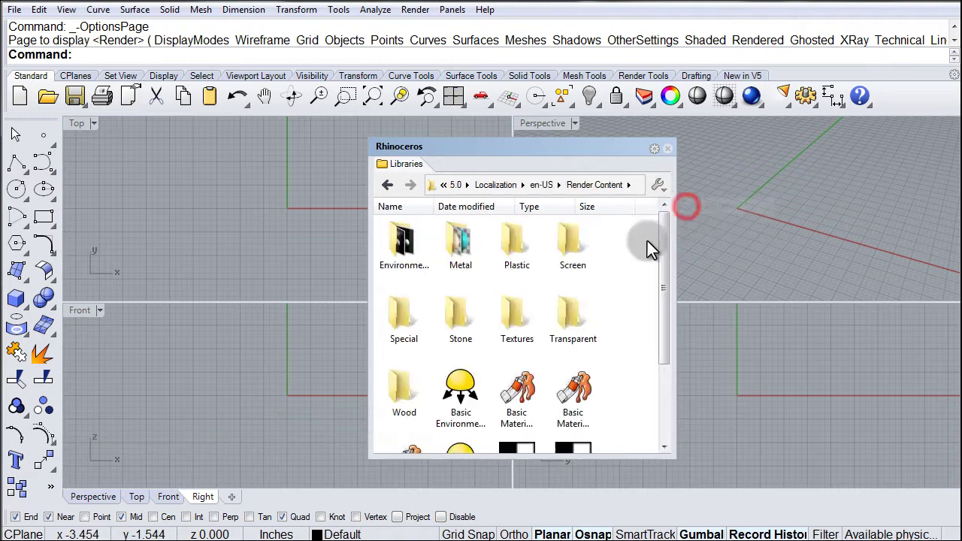
pyautogui.click(658, 188)
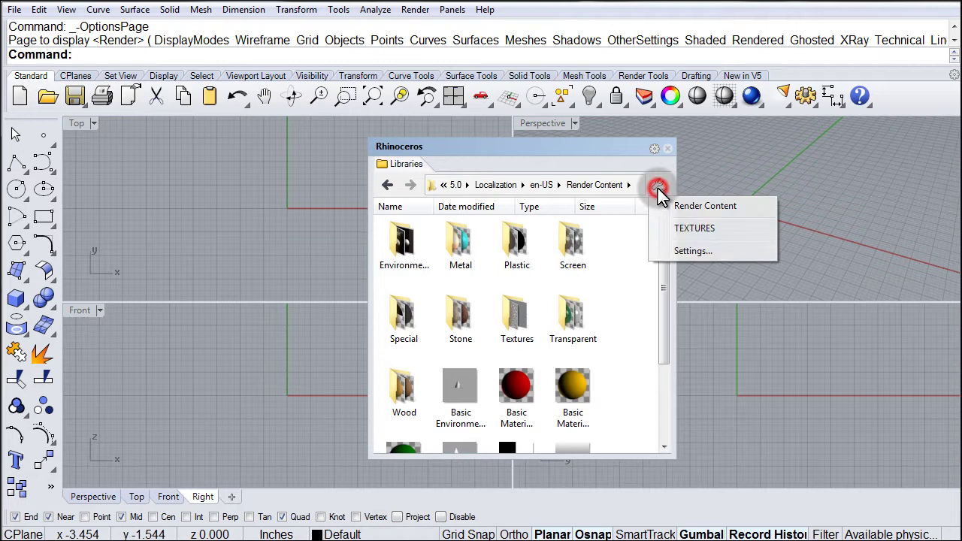
pyautogui.click(695, 228)
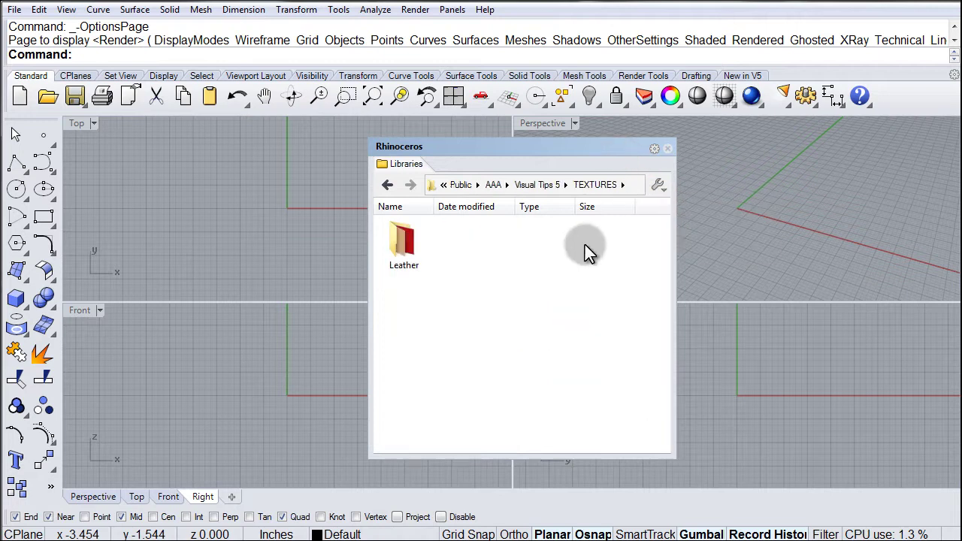
pyautogui.click(659, 186)
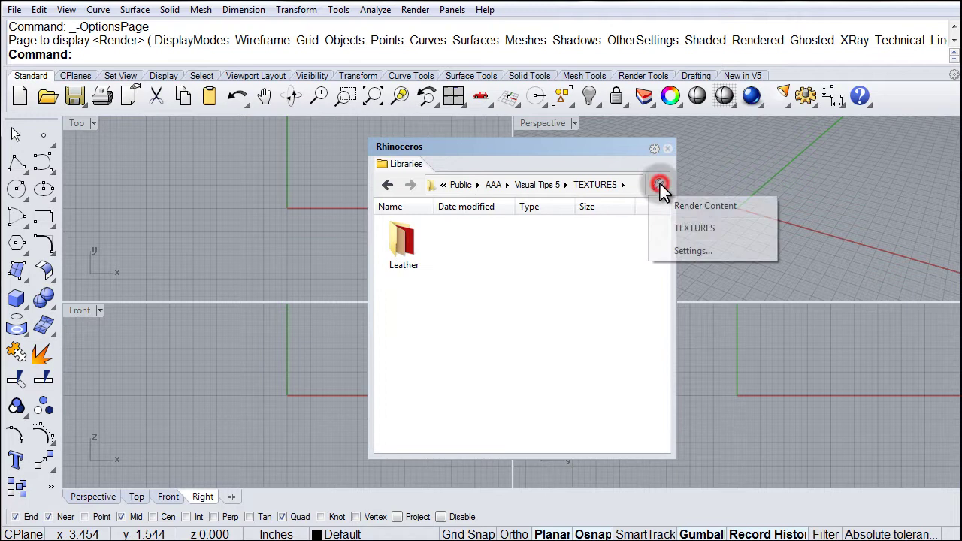
pyautogui.click(692, 212)
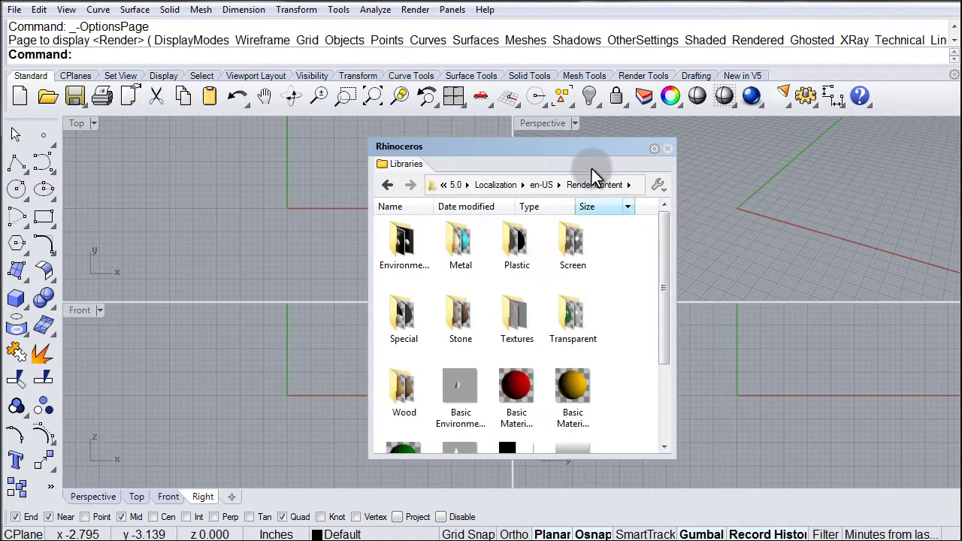
pyautogui.moveTo(602, 146); pyautogui.dragTo(816, 152)
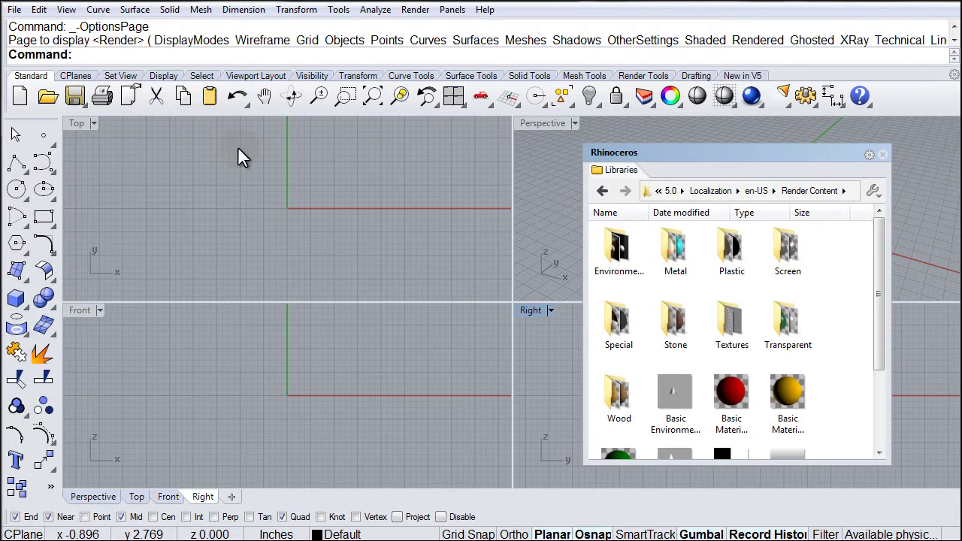
# Open Sofa_010.3dm through File > Open, after repositioning and narrowing the Open dialog.
pyautogui.click(15, 10)
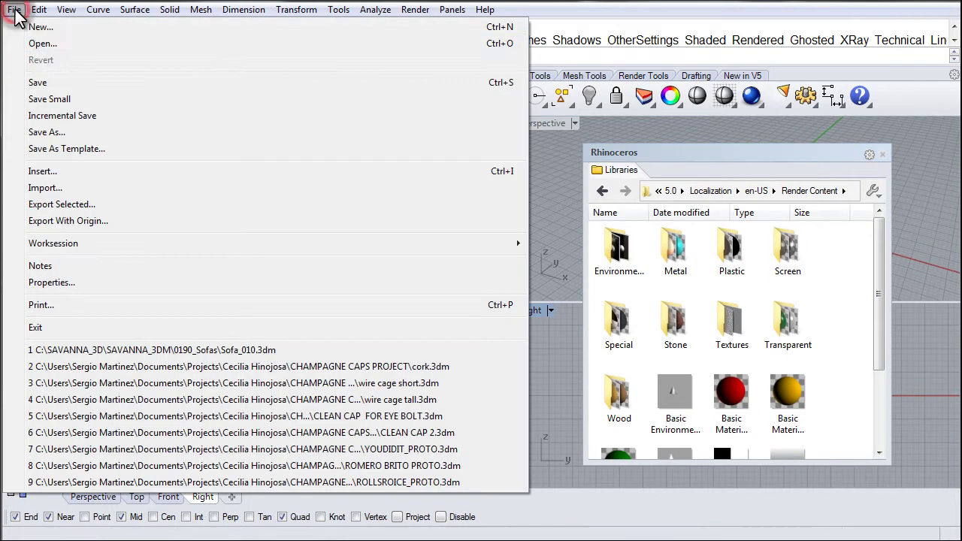
pyautogui.click(53, 46)
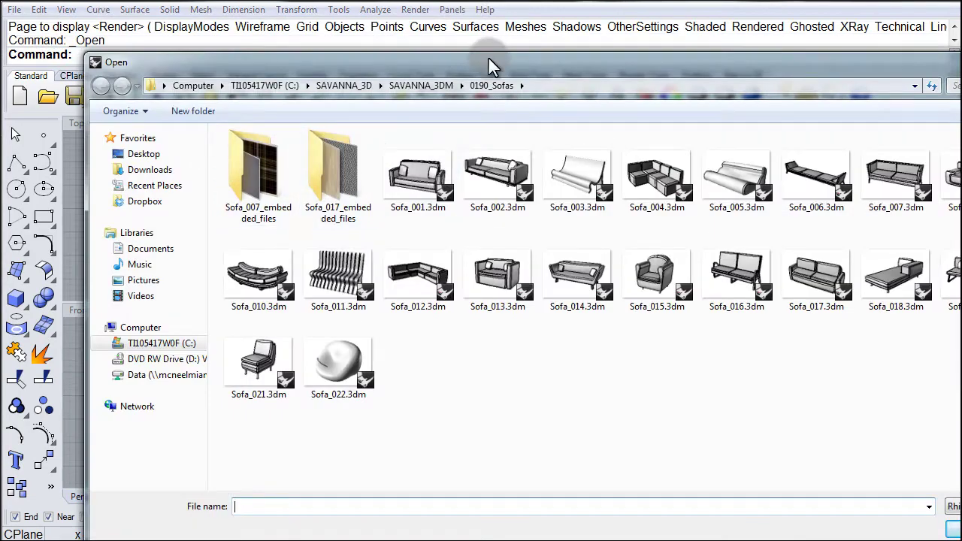
pyautogui.moveTo(488, 59); pyautogui.dragTo(442, 37)
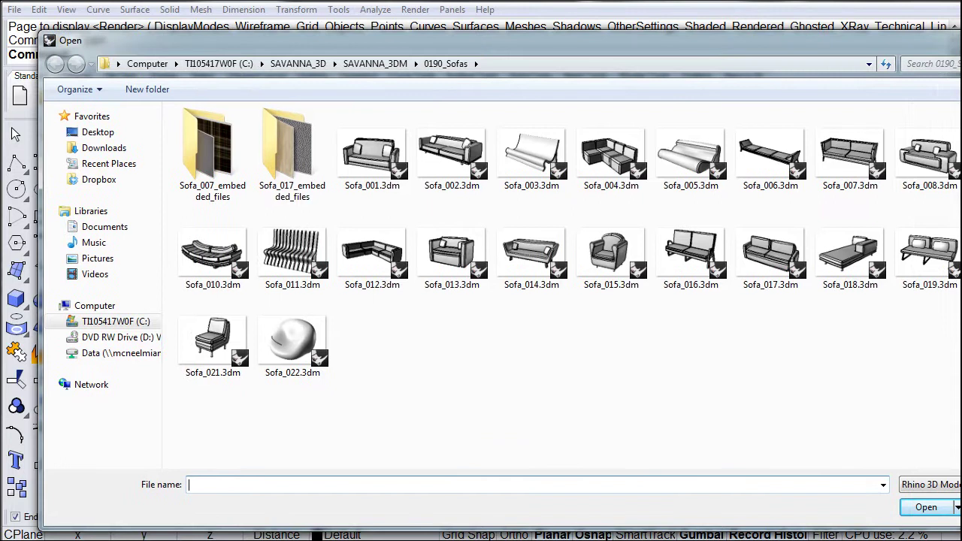
pyautogui.moveTo(961, 188); pyautogui.dragTo(886, 188)
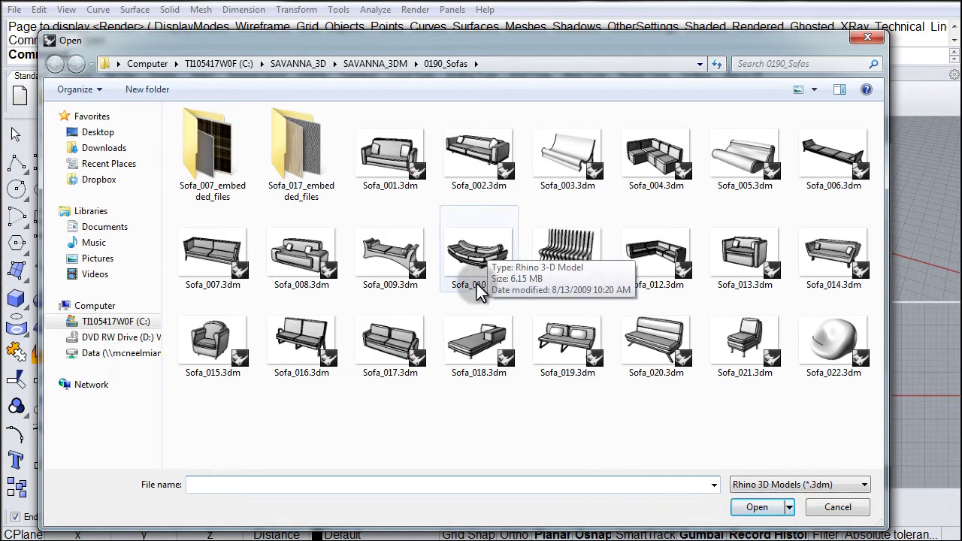
pyautogui.click(481, 253)
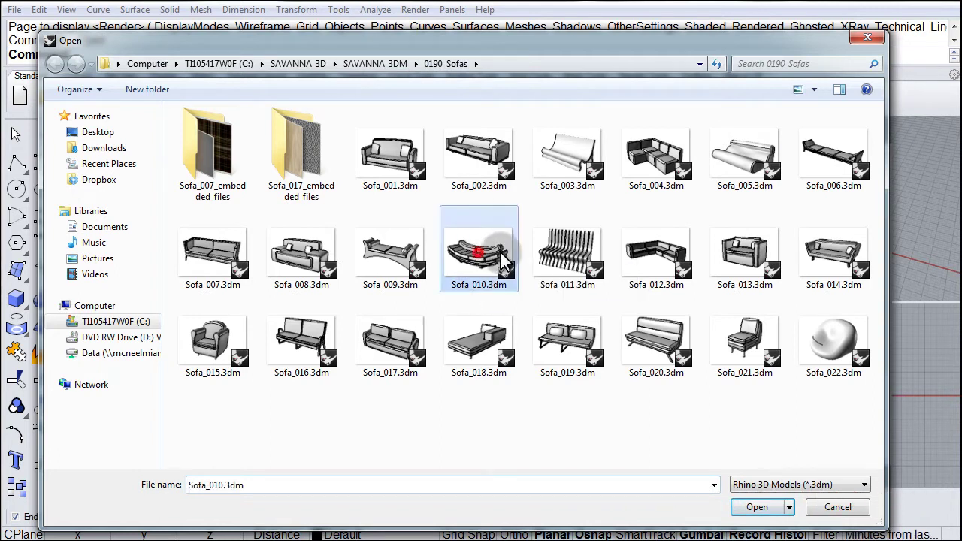
pyautogui.doubleClick(487, 255)
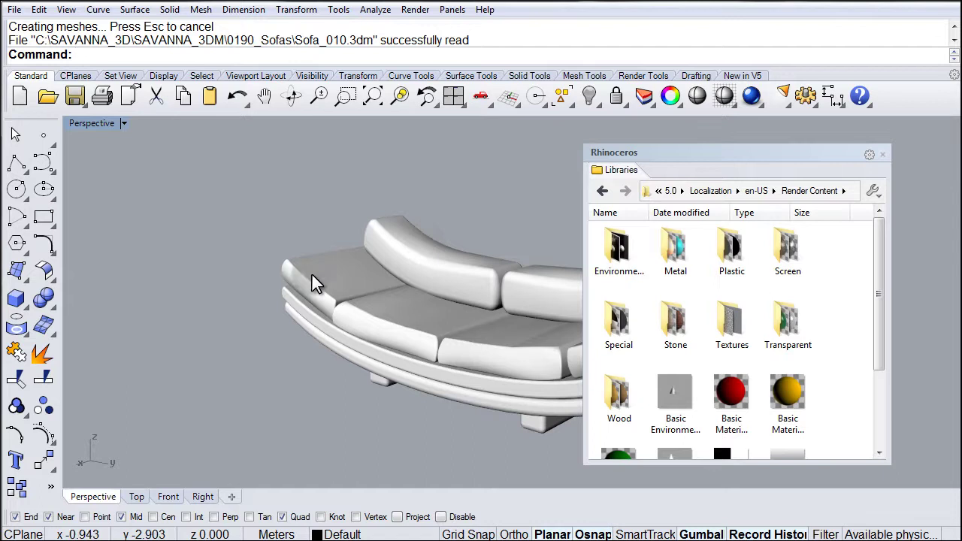
# Switch the Perspective viewport to Rendered display and view the green sofa from above.
pyautogui.moveTo(316, 283); pyautogui.dragTo(236, 197, button='right')
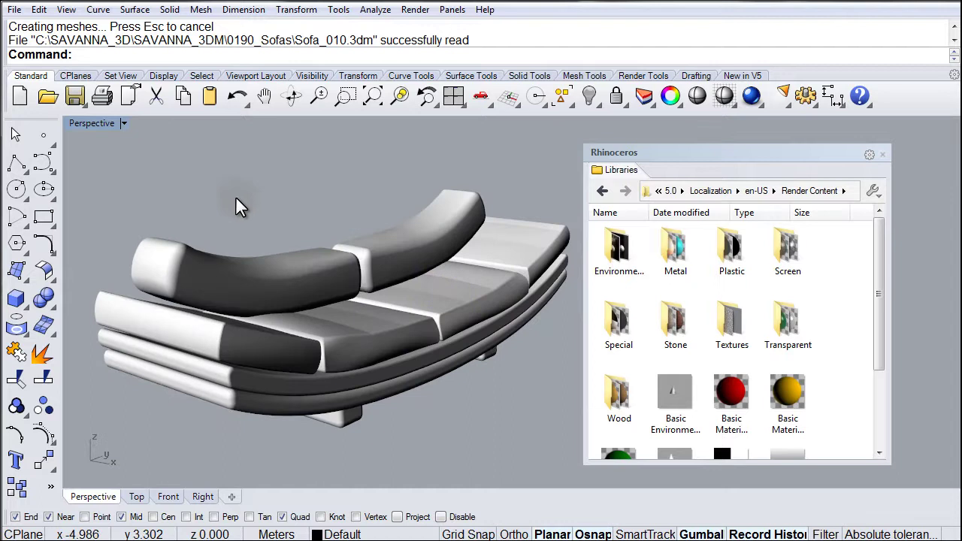
pyautogui.click(89, 125)
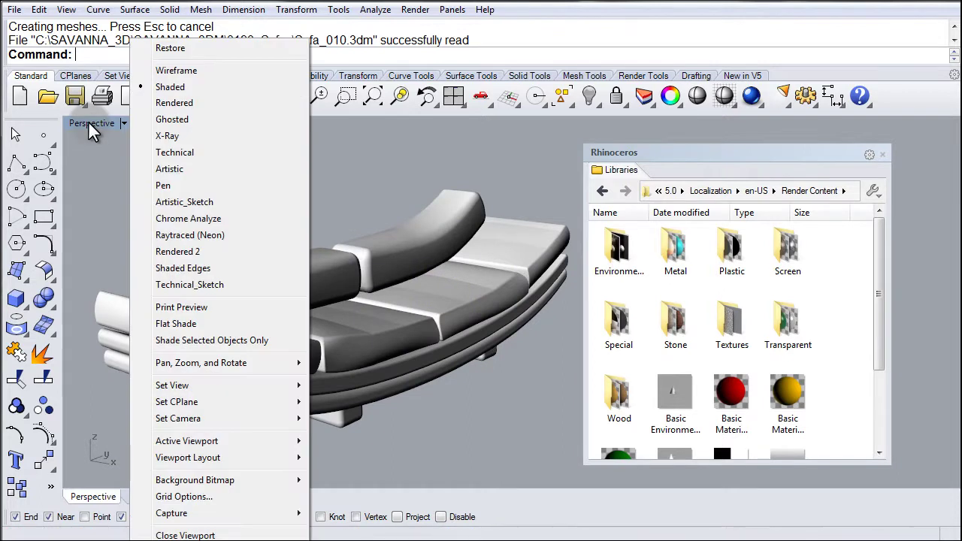
pyautogui.click(173, 103)
pyautogui.moveTo(375, 306); pyautogui.dragTo(430, 225, button='right')
pyautogui.moveTo(657, 155); pyautogui.dragTo(565, 140)
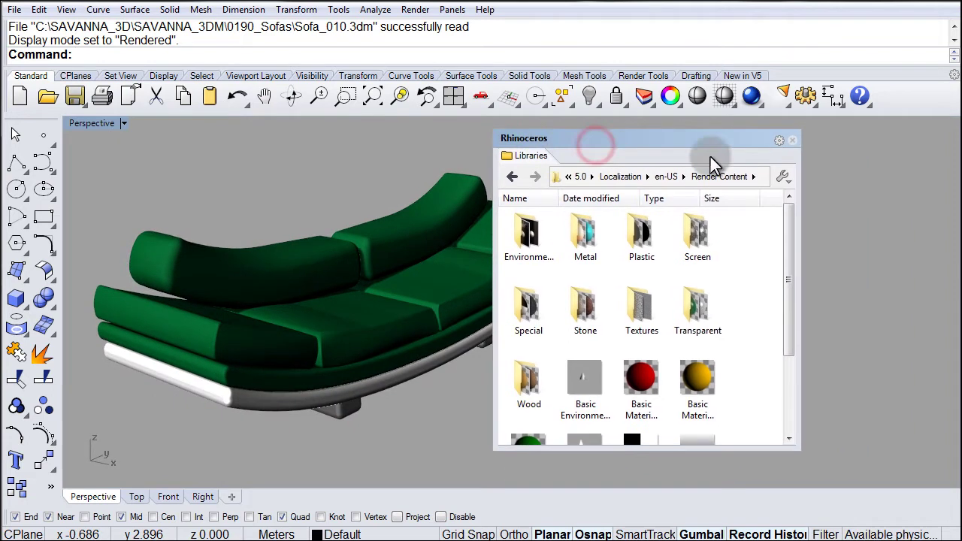
# Add the Materials panel from the panel menu and scroll its material list.
pyautogui.click(779, 143)
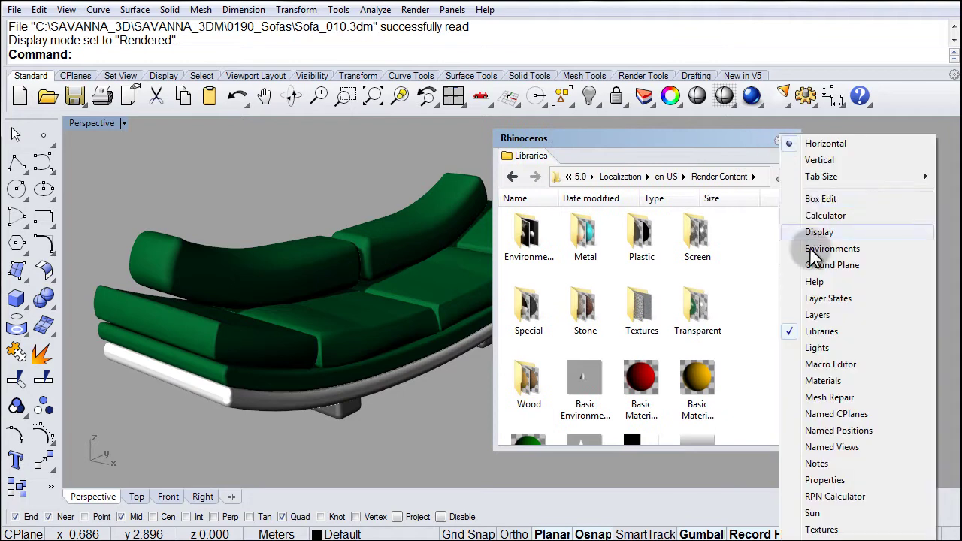
pyautogui.click(825, 382)
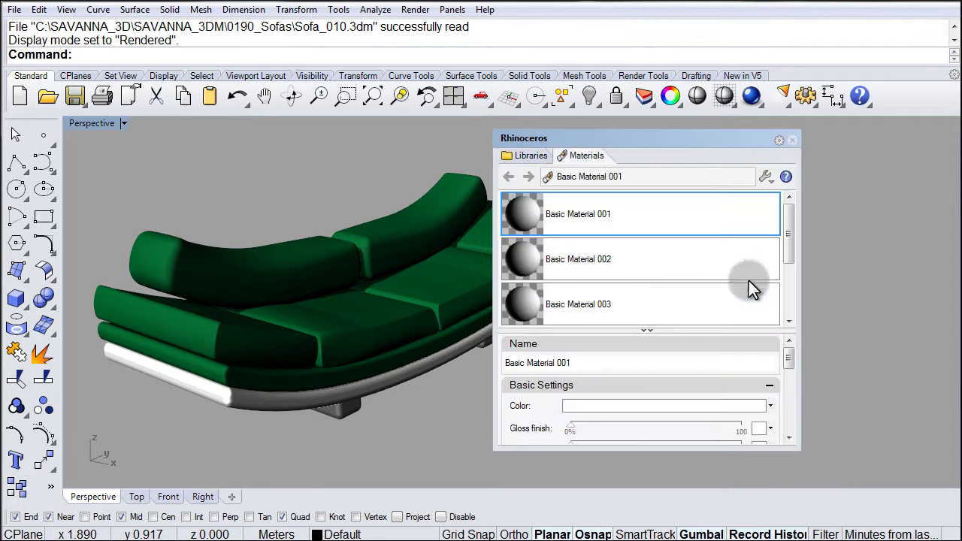
pyautogui.click(532, 156)
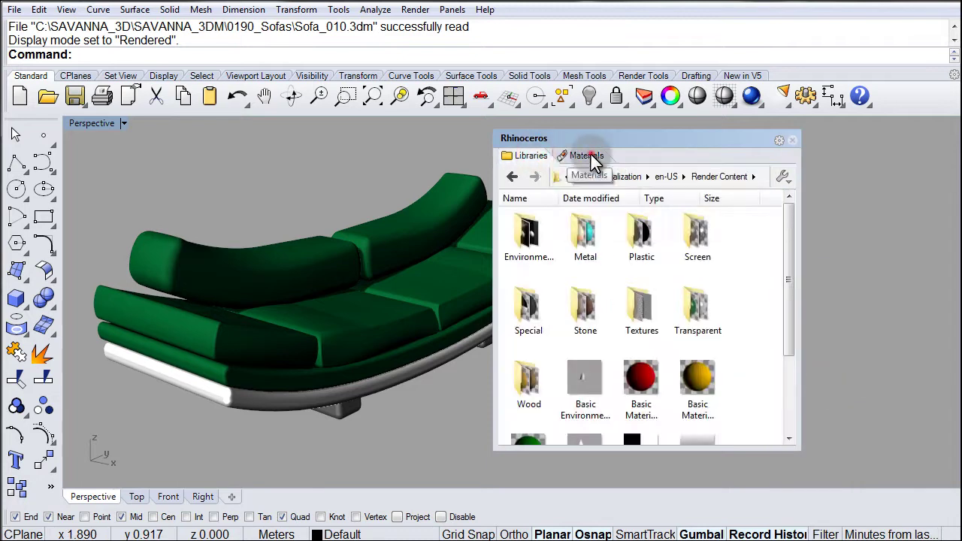
pyautogui.click(586, 156)
pyautogui.moveTo(785, 237); pyautogui.dragTo(789, 288)
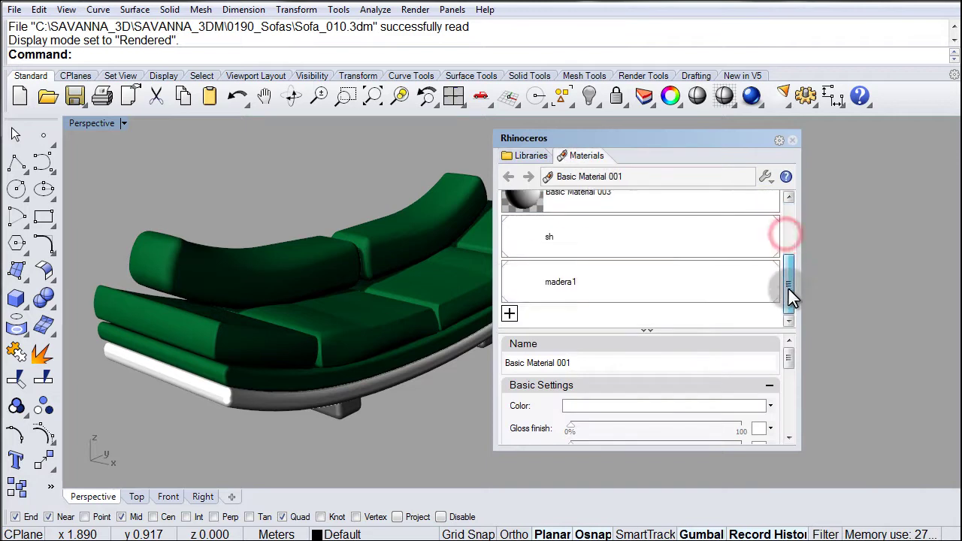
# Delete the madera1 and sh materials from the document.
pyautogui.click(601, 288)
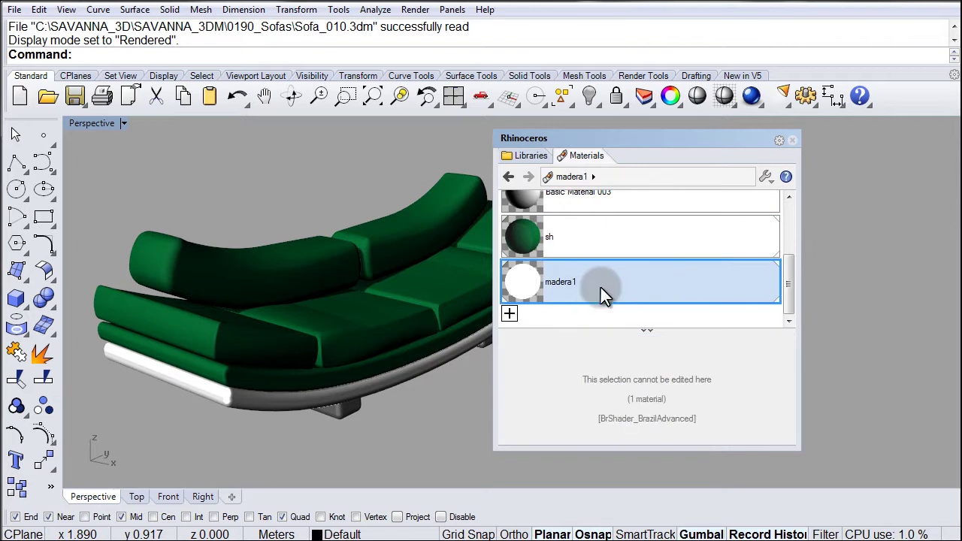
pyautogui.press('Delete')
pyautogui.click(587, 279)
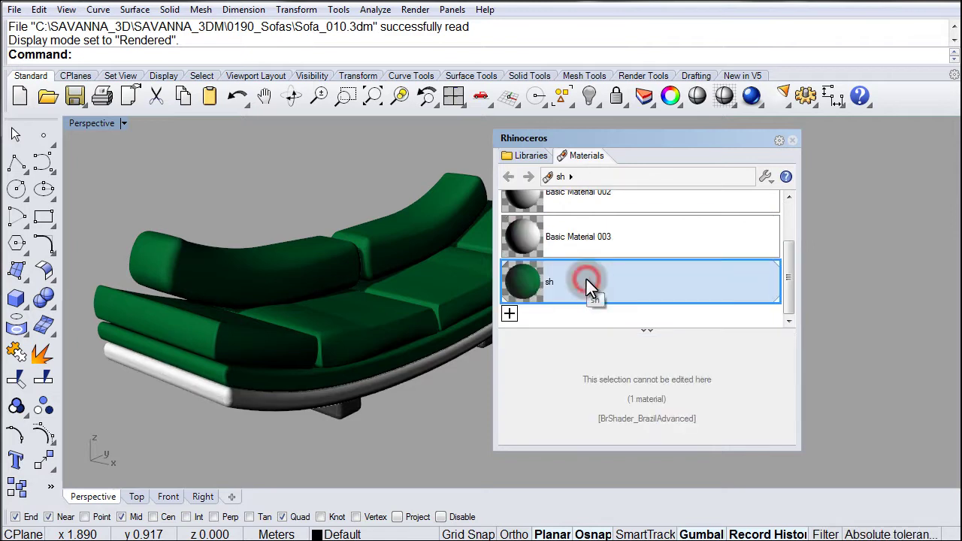
pyautogui.press('Delete')
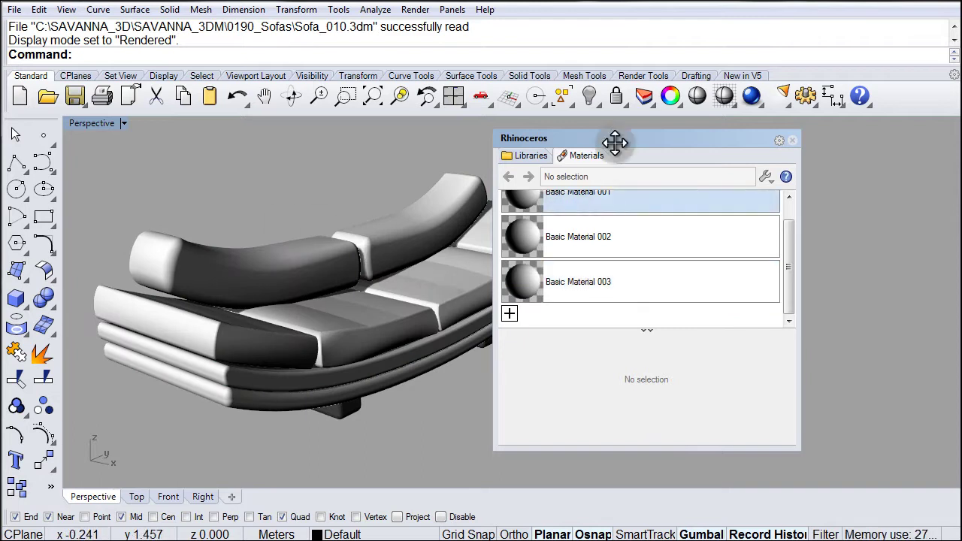
# Switch to the Libraries tab and select the sofa base.
pyautogui.moveTo(615, 142); pyautogui.dragTo(729, 149)
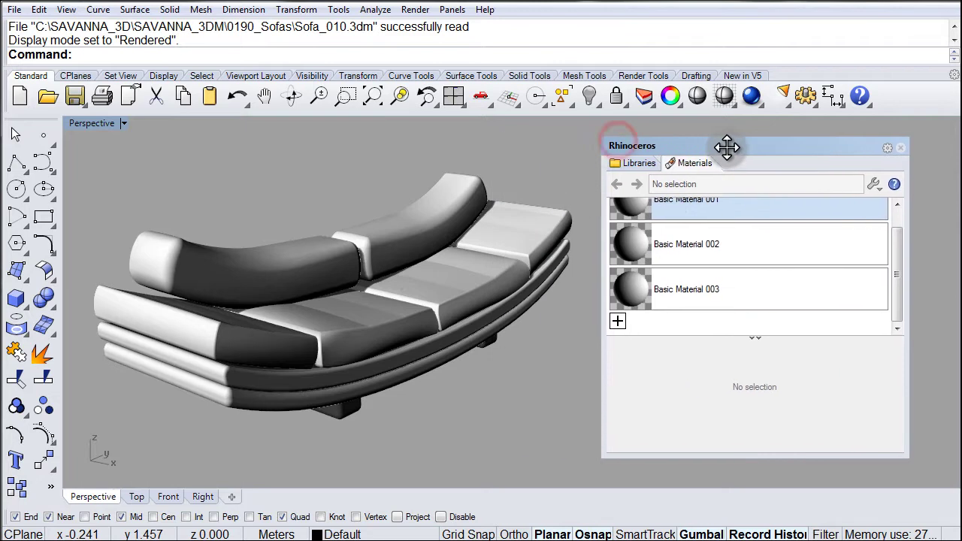
pyautogui.click(645, 163)
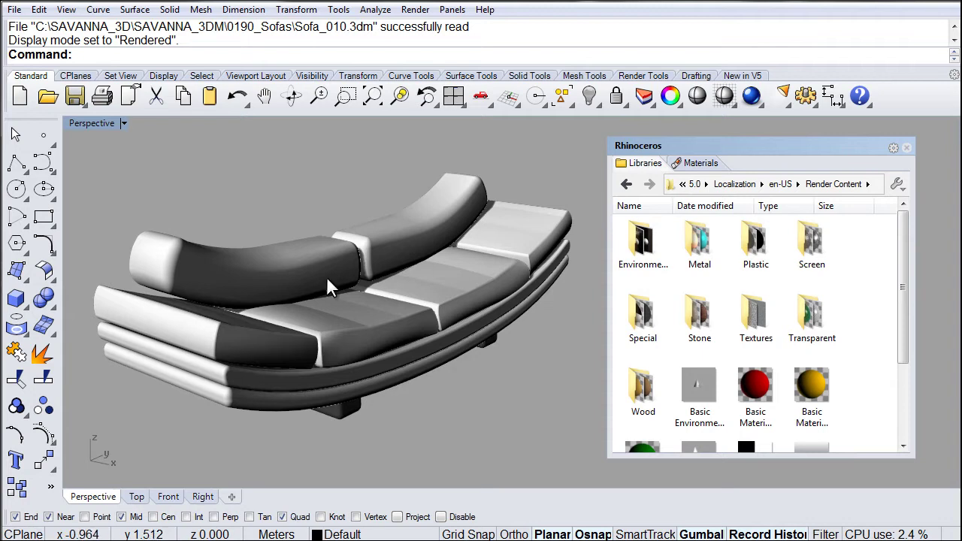
pyautogui.moveTo(451, 262); pyautogui.dragTo(488, 271, button='right')
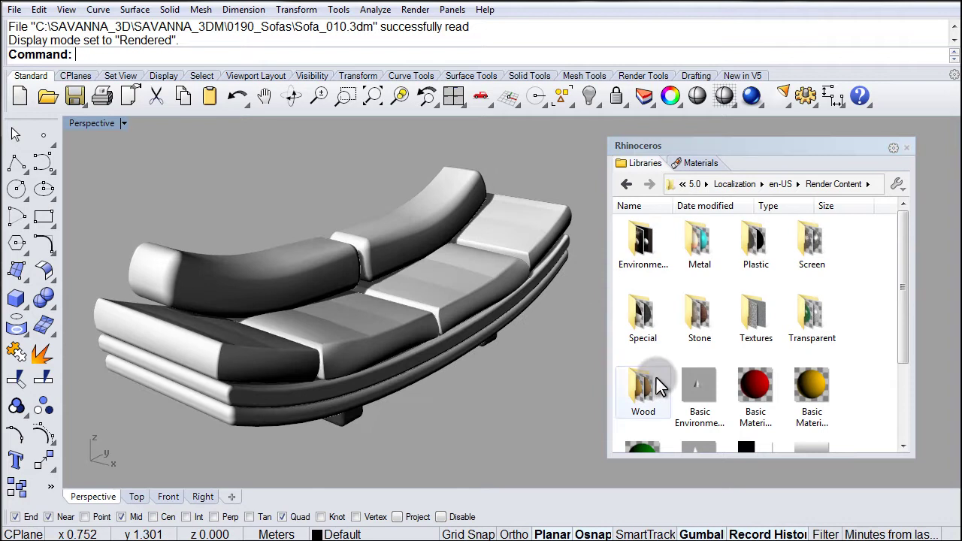
pyautogui.click(351, 417)
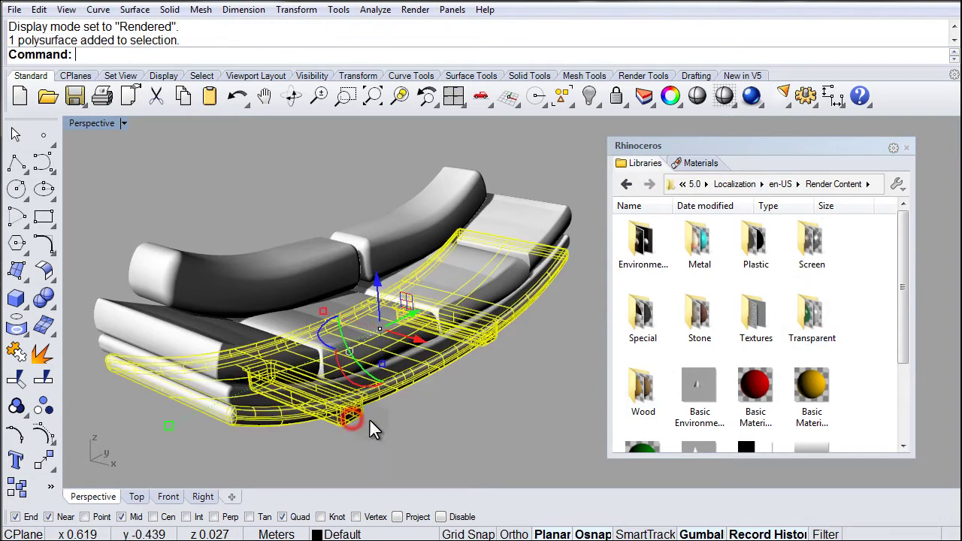
pyautogui.moveTo(538, 430); pyautogui.dragTo(536, 403, button='right')
# Drag Cherry.rmtl from the Wood folder onto the sofa base and inspect the result.
pyautogui.doubleClick(640, 389)
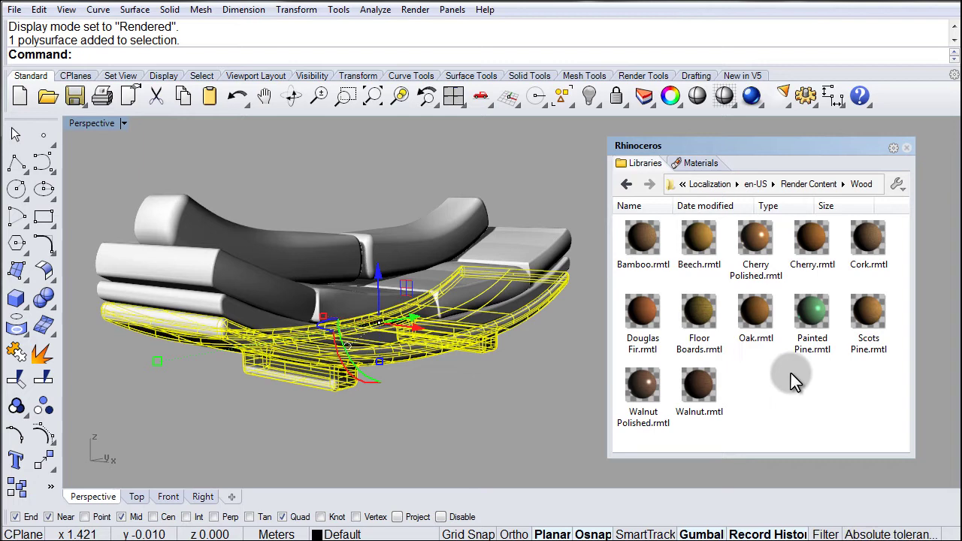
pyautogui.click(805, 242)
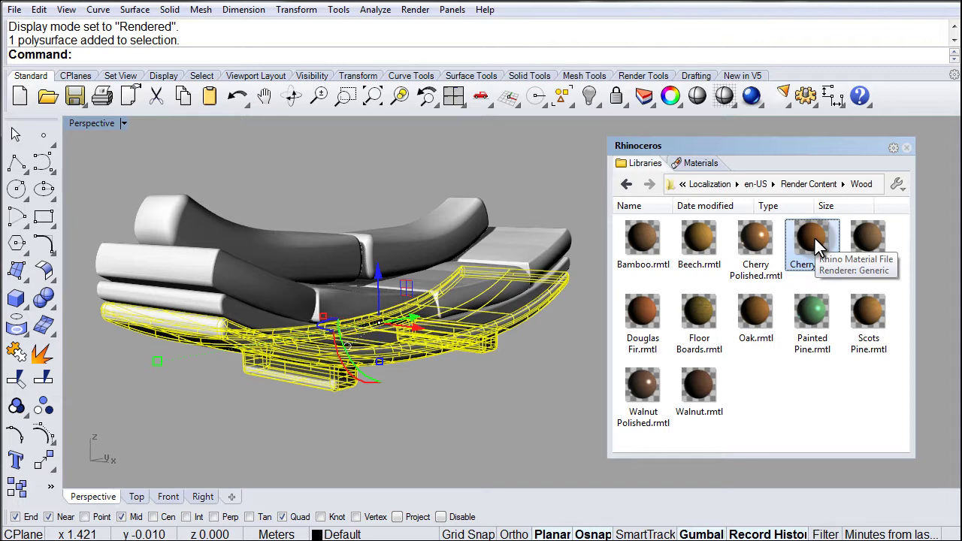
pyautogui.moveTo(815, 234); pyautogui.dragTo(334, 368)
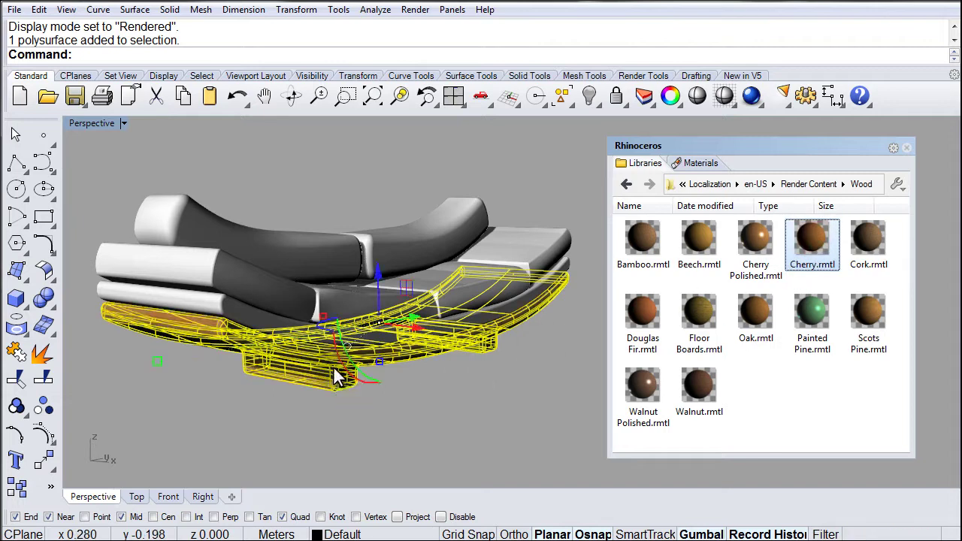
pyautogui.click(496, 409)
pyautogui.moveTo(497, 418)
pyautogui.mouseDown(button='right')
pyautogui.moveTo(441, 323)
pyautogui.moveTo(451, 269)
pyautogui.moveTo(487, 331)
pyautogui.moveTo(550, 404)
pyautogui.mouseUp(button='right')
pyautogui.moveTo(163, 251)
pyautogui.mouseDown(button='right')
pyautogui.moveTo(264, 288)
pyautogui.moveTo(388, 221)
pyautogui.moveTo(209, 242)
pyautogui.moveTo(451, 279)
pyautogui.moveTo(337, 260)
pyautogui.moveTo(303, 173)
pyautogui.moveTo(368, 250)
pyautogui.moveTo(391, 326)
pyautogui.moveTo(397, 301)
pyautogui.moveTo(414, 327)
pyautogui.moveTo(473, 271)
pyautogui.moveTo(490, 279)
pyautogui.moveTo(481, 302)
pyautogui.mouseUp(button='right')
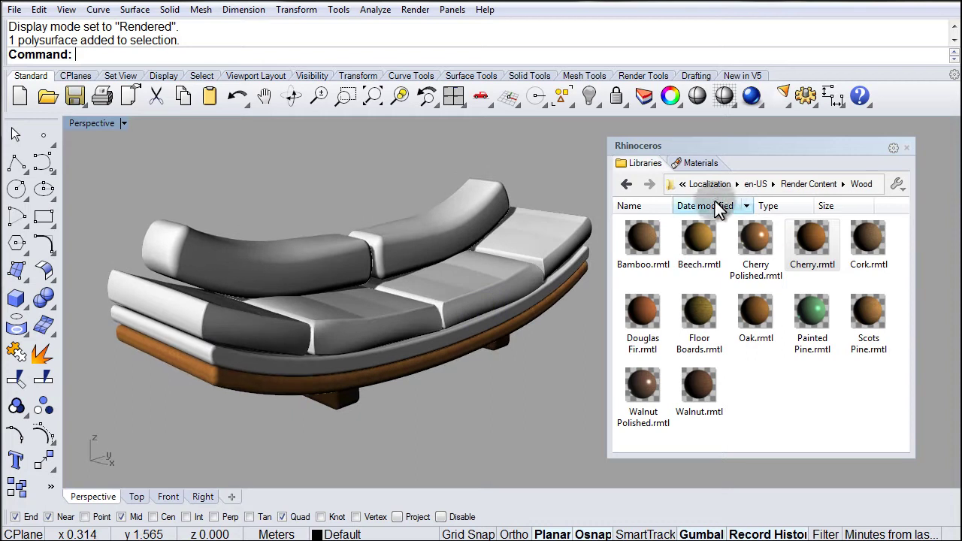
# Browse the Libraries panel to the TEXTURES > Leather folder.
pyautogui.click(902, 185)
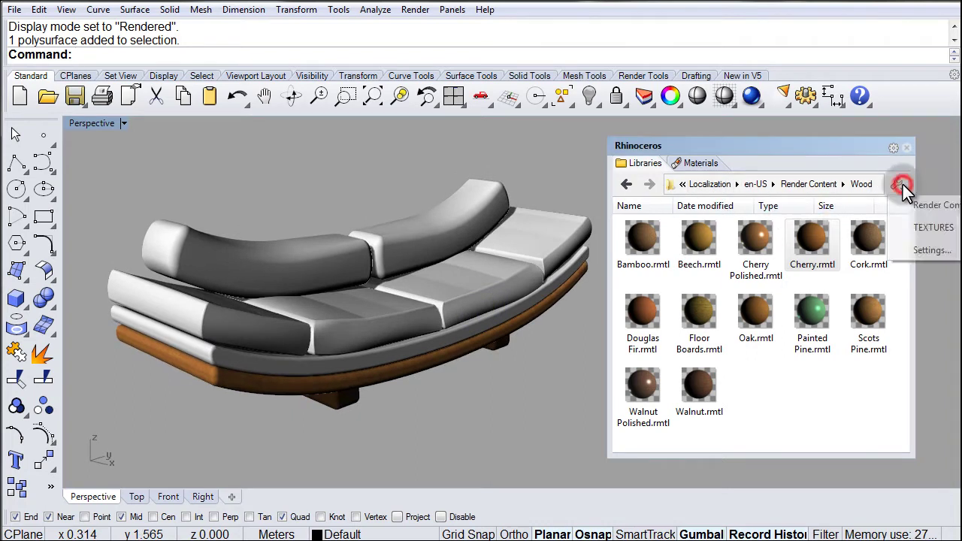
pyautogui.click(927, 227)
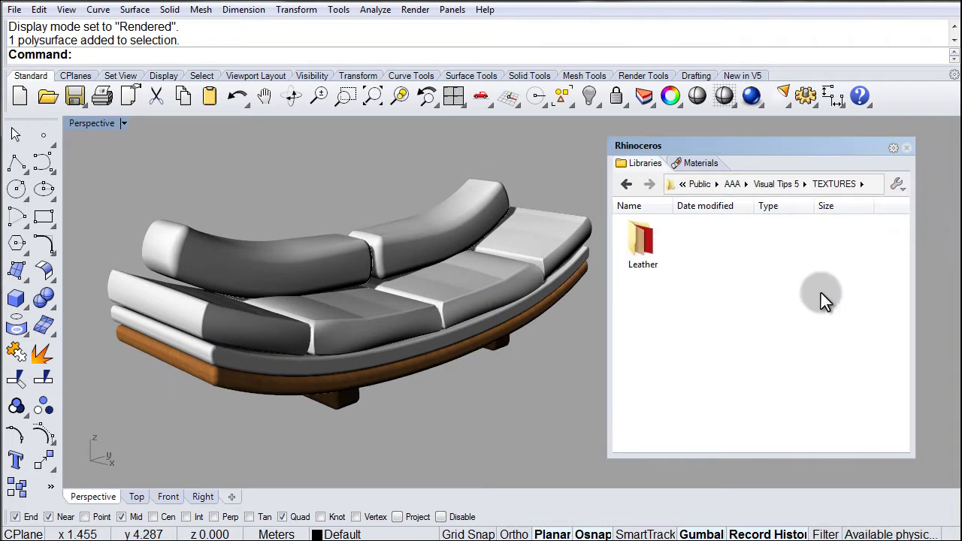
pyautogui.doubleClick(651, 241)
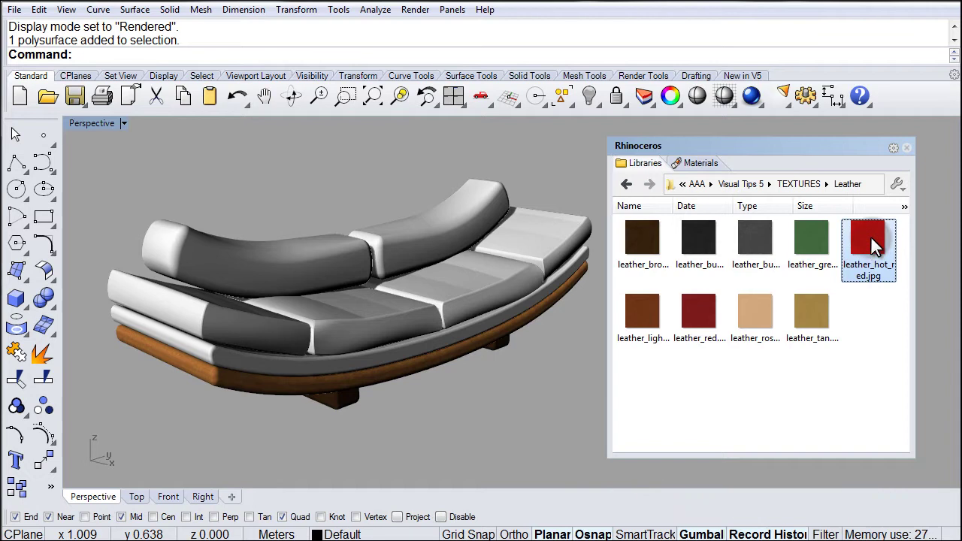
# Apply leather_hot_red.jpg to the back pillow, back cushion, three seat cushions, end bolster and lower cushion.
pyautogui.moveTo(869, 231); pyautogui.dragTo(483, 216)
pyautogui.moveTo(868, 234); pyautogui.dragTo(554, 269)
pyautogui.moveTo(868, 239); pyautogui.dragTo(463, 269)
pyautogui.moveTo(868, 234); pyautogui.dragTo(328, 255)
pyautogui.moveTo(858, 244); pyautogui.dragTo(390, 324)
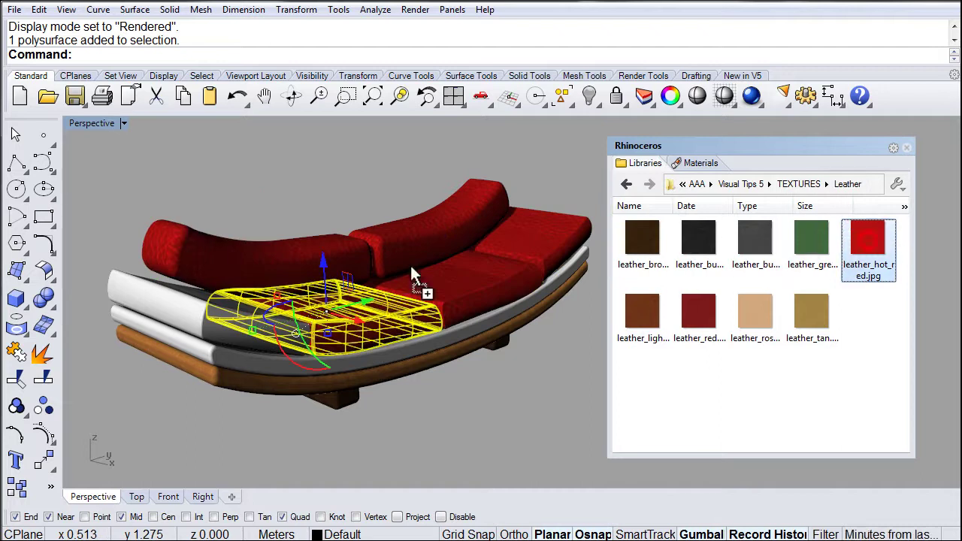
pyautogui.moveTo(411, 269); pyautogui.dragTo(205, 302)
pyautogui.moveTo(899, 239); pyautogui.dragTo(476, 321)
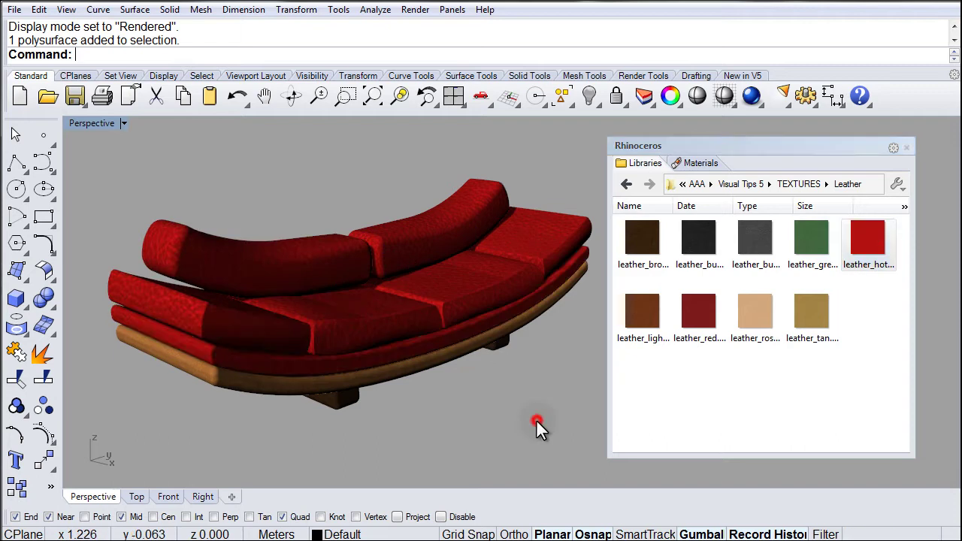
pyautogui.moveTo(515, 305); pyautogui.dragTo(437, 296, button='right')
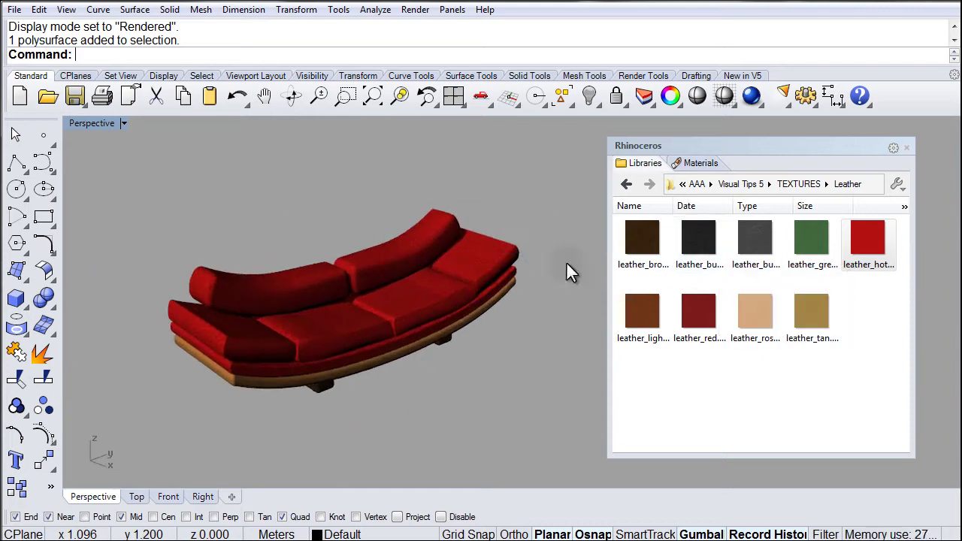
pyautogui.moveTo(489, 384); pyautogui.dragTo(407, 334, button='right')
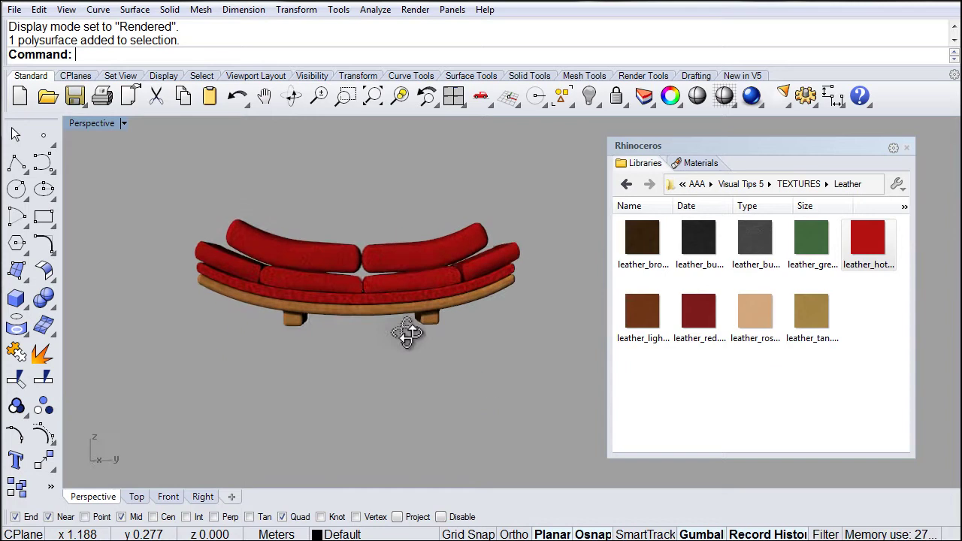
pyautogui.moveTo(338, 254); pyautogui.dragTo(451, 280, button='right')
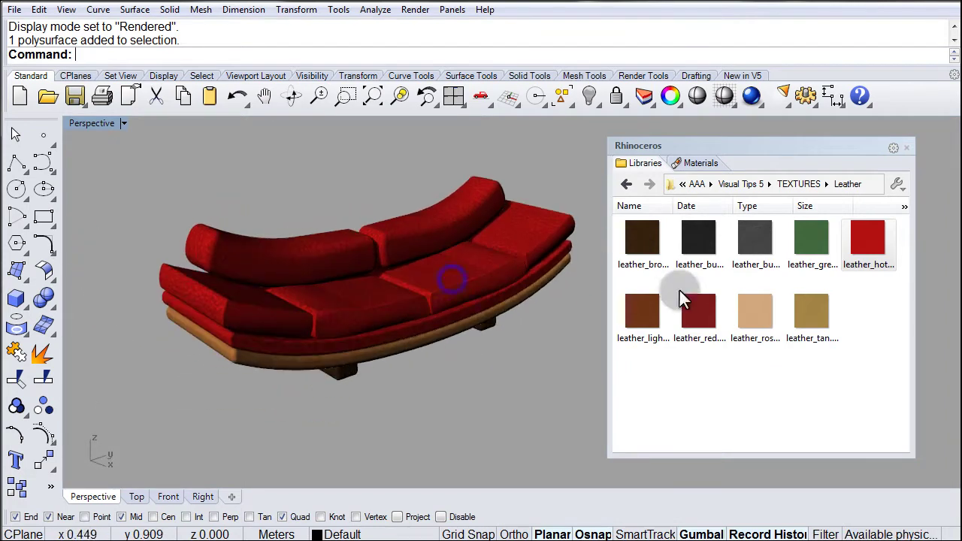
# Apply Walnut Polished from the Render Content Wood folder to the sofa base.
pyautogui.click(899, 187)
pyautogui.click(928, 204)
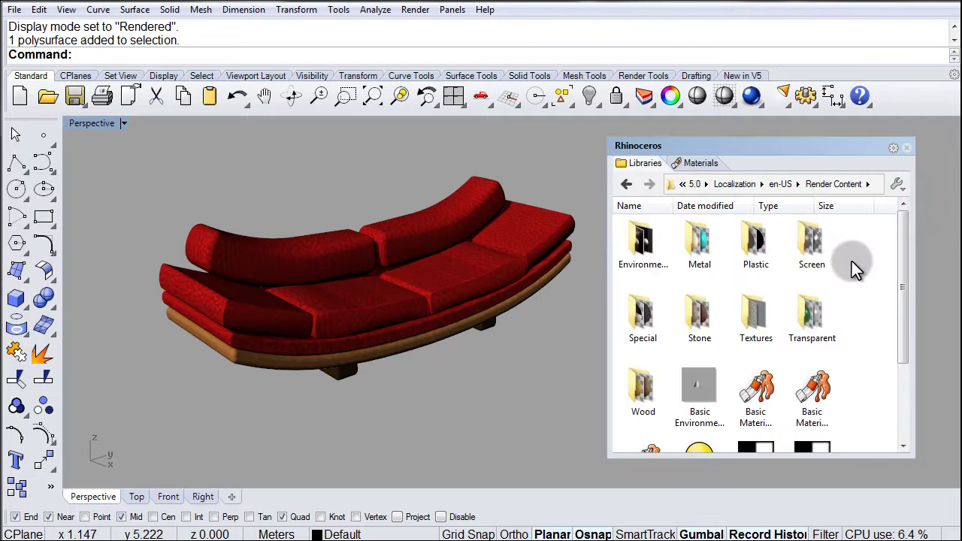
pyautogui.doubleClick(644, 389)
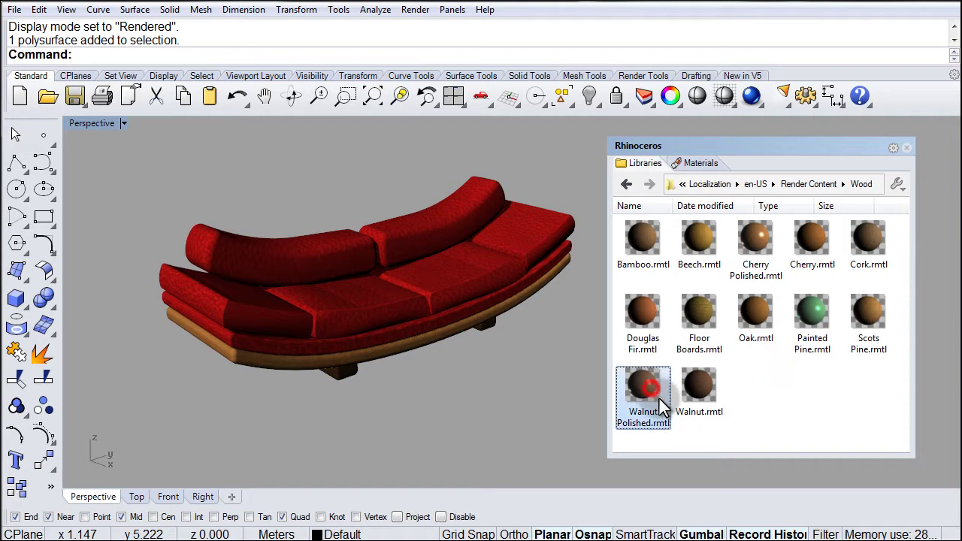
pyautogui.moveTo(482, 393)
pyautogui.mouseDown(button='right')
pyautogui.moveTo(494, 374)
pyautogui.moveTo(482, 393)
pyautogui.mouseUp(button='right')
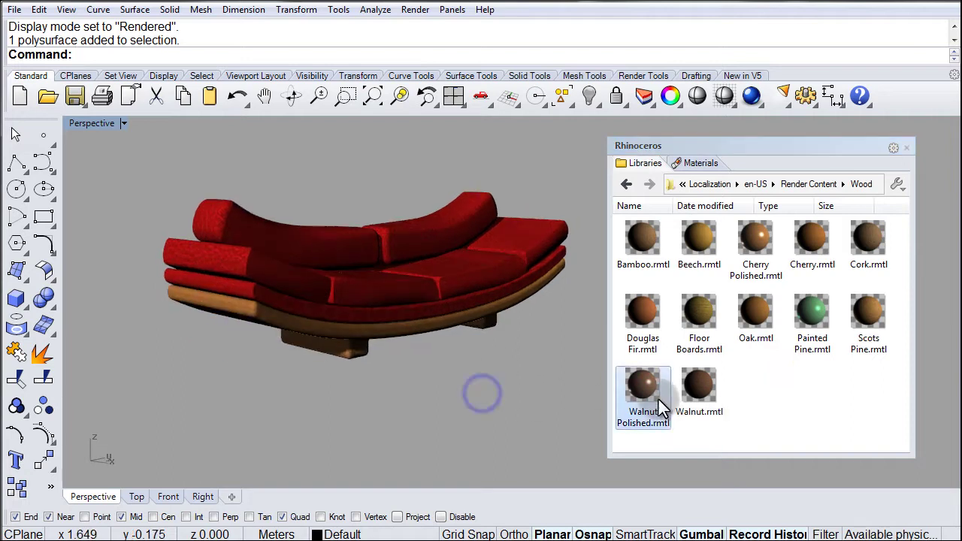
pyautogui.moveTo(649, 382); pyautogui.dragTo(367, 339)
pyautogui.click(455, 371)
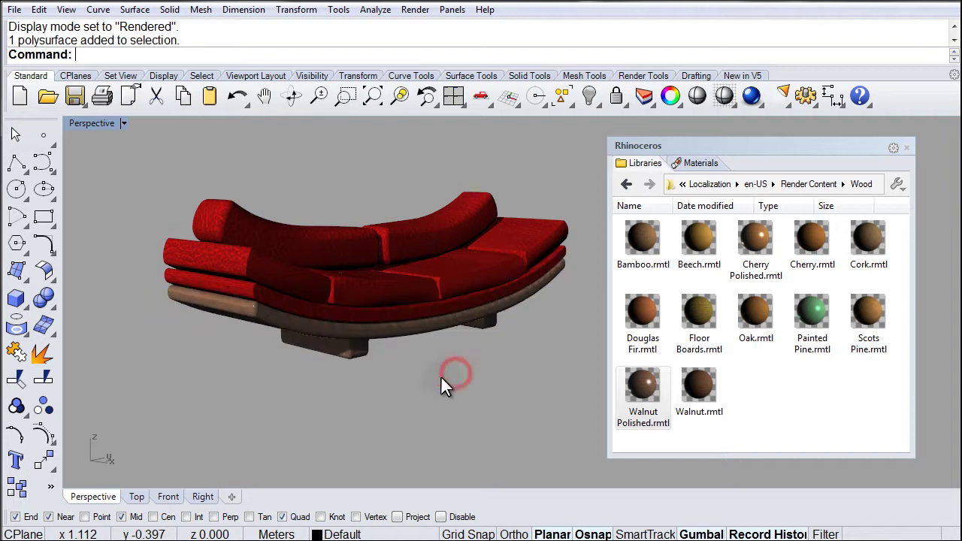
pyautogui.moveTo(421, 403); pyautogui.dragTo(475, 382, button='right')
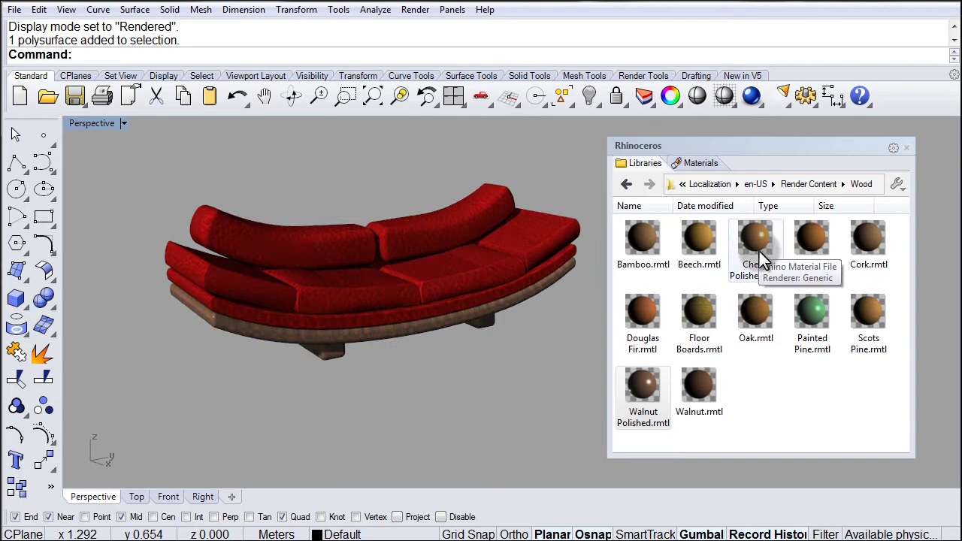
# Replace the base's walnut with Oak and check it from below.
pyautogui.click(759, 310)
pyautogui.moveTo(761, 304); pyautogui.dragTo(454, 362)
pyautogui.click(427, 385)
pyautogui.moveTo(375, 409); pyautogui.dragTo(434, 418, button='right')
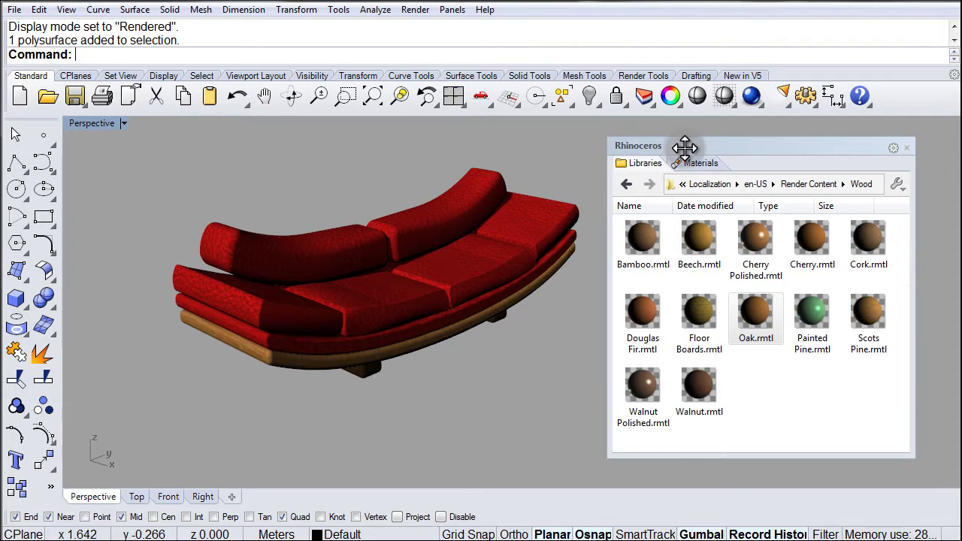
# Dock the floating Libraries panel at the right edge of the window.
pyautogui.moveTo(685, 147); pyautogui.dragTo(511, 136)
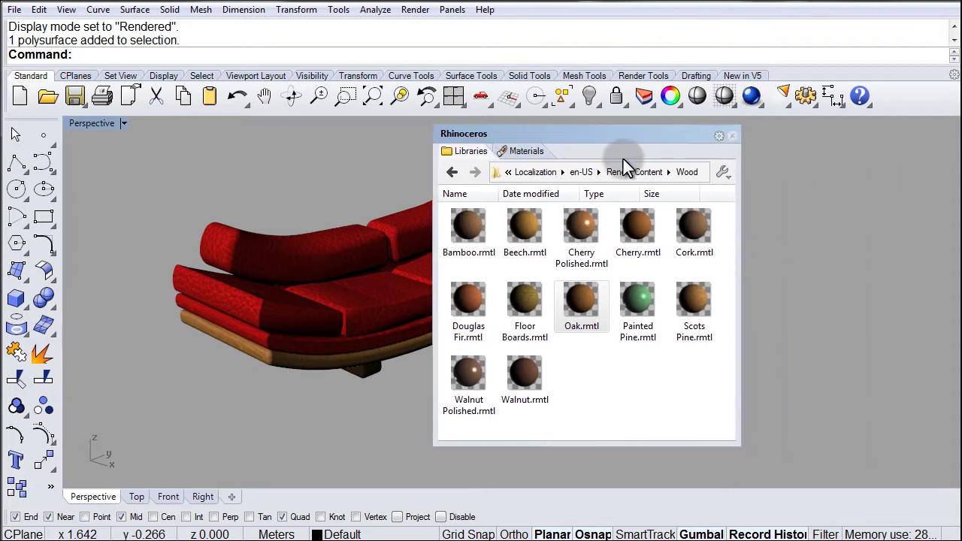
pyautogui.click(718, 137)
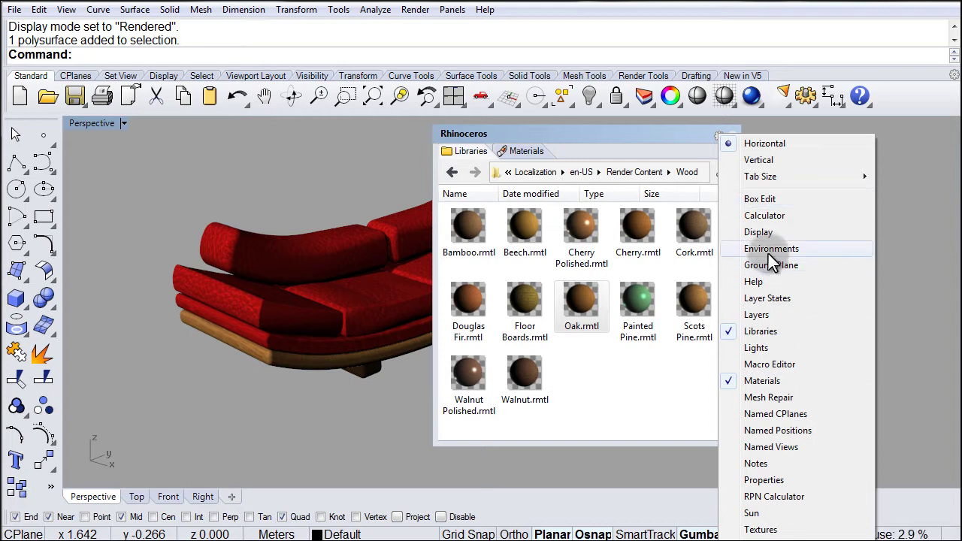
pyautogui.click(661, 134)
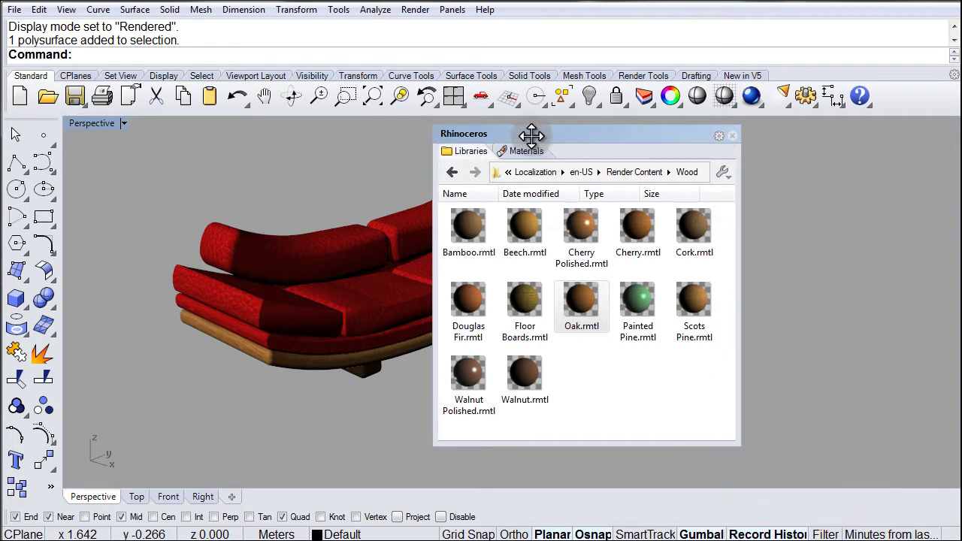
pyautogui.moveTo(532, 136); pyautogui.dragTo(953, 161)
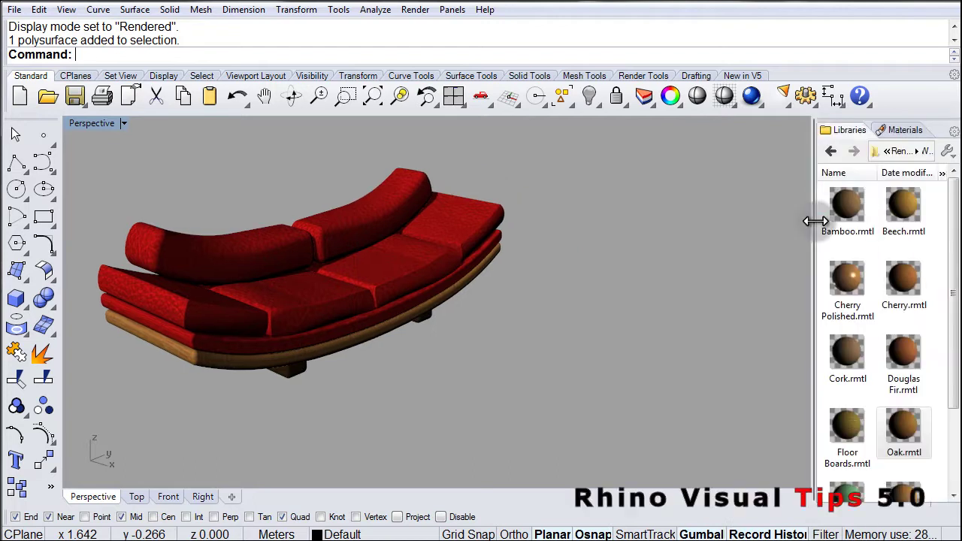
# Widen the docked panel to show Wood materials in three columns.
pyautogui.moveTo(747, 215); pyautogui.dragTo(733, 224)
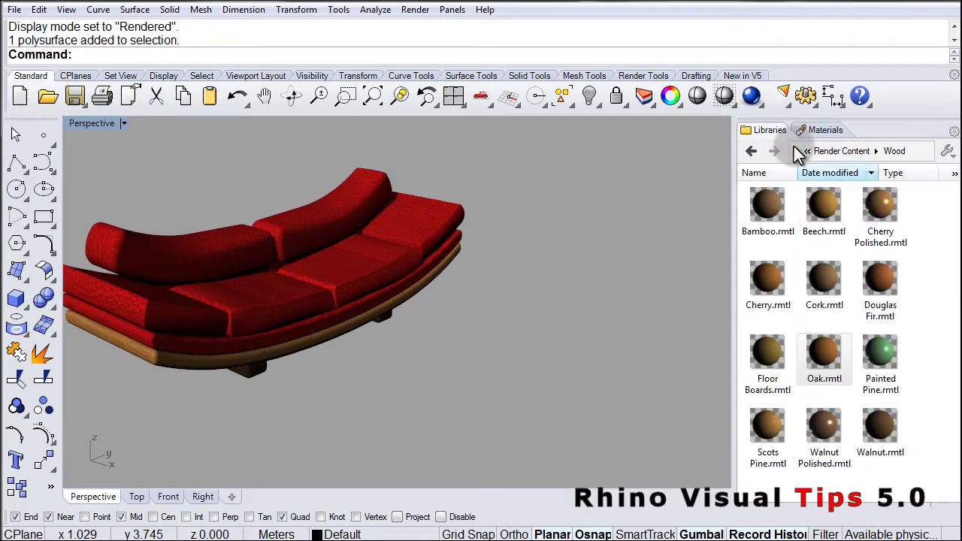
pyautogui.click(824, 130)
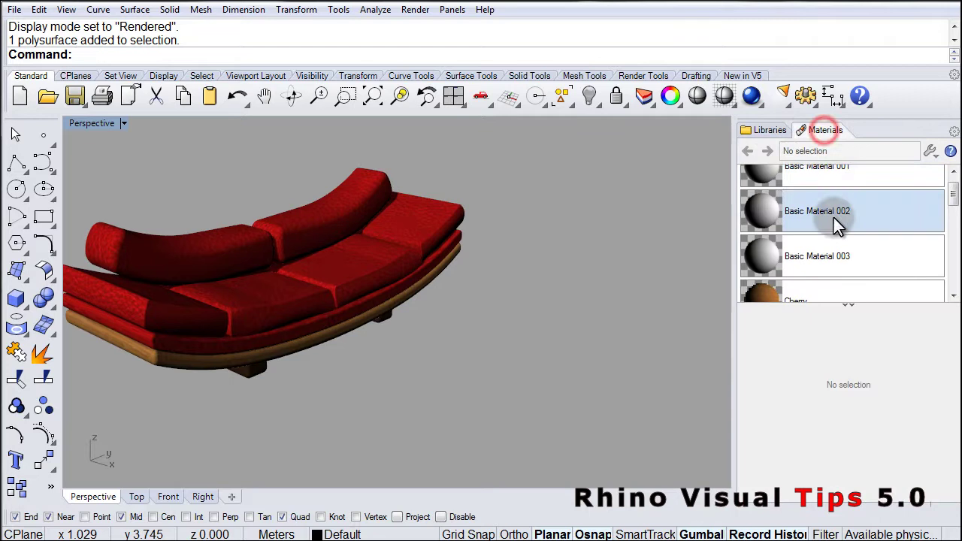
pyautogui.click(773, 132)
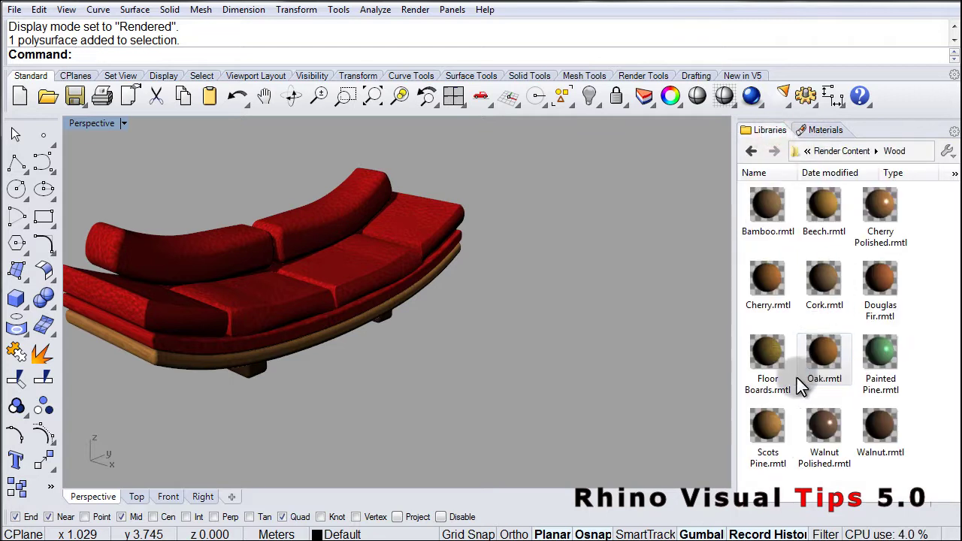
pyautogui.keyDown('shift'); pyautogui.moveTo(383, 378); pyautogui.dragTo(582, 344, button='right'); pyautogui.keyUp('shift')
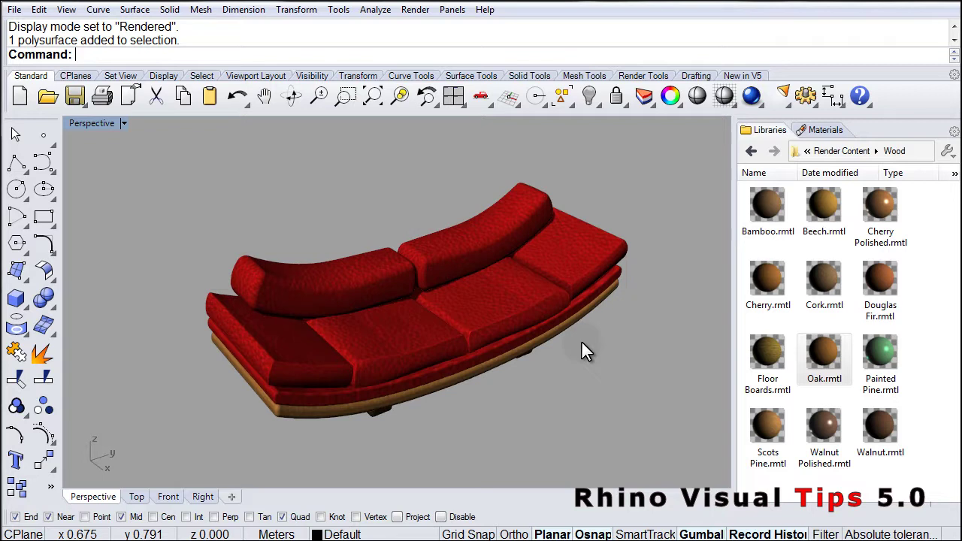